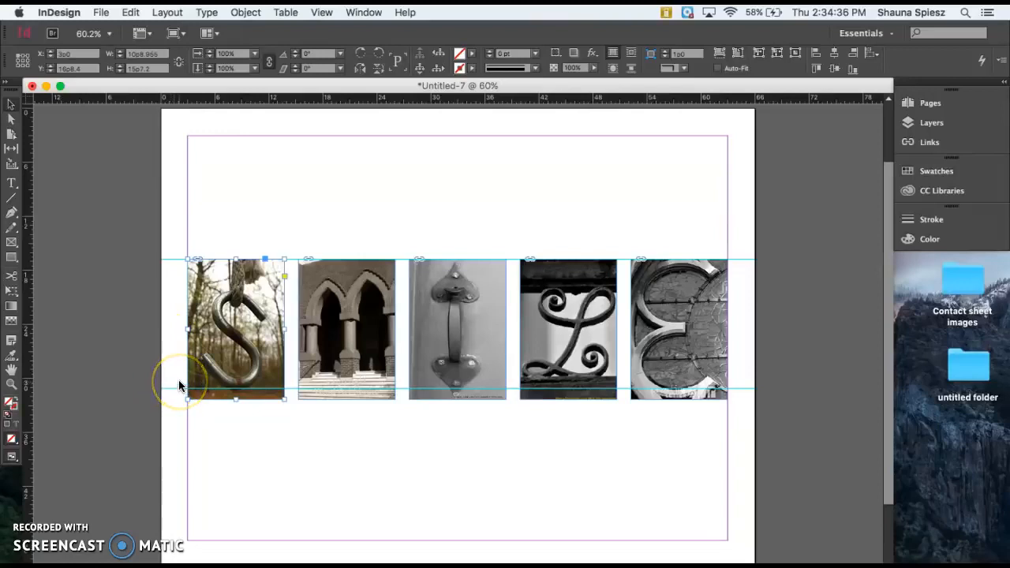
# Delete the two horizontal ruler guides crossing the row of letter images.
pyautogui.click(175, 259)
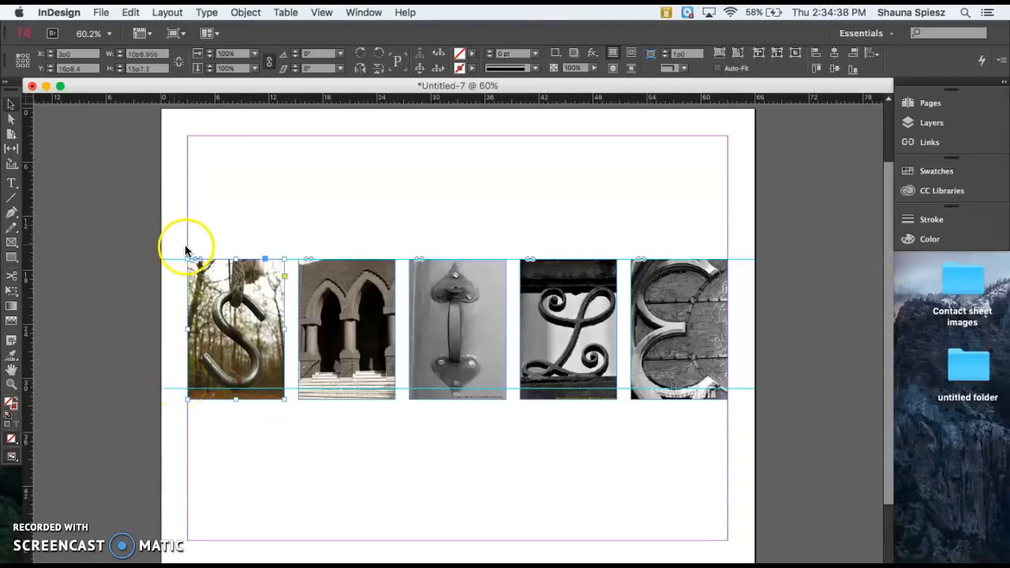
pyautogui.click(170, 259)
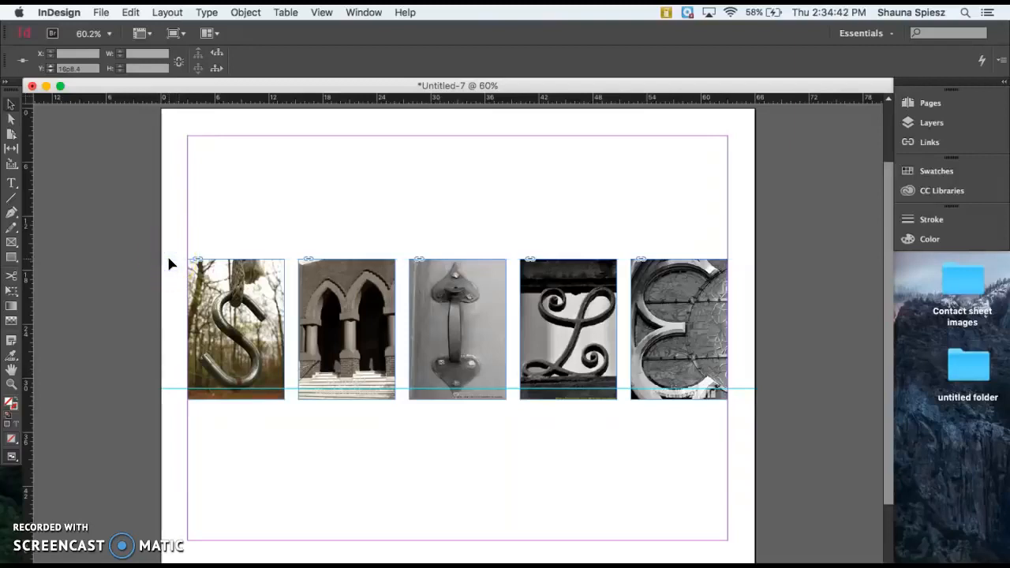
pyautogui.click(176, 387)
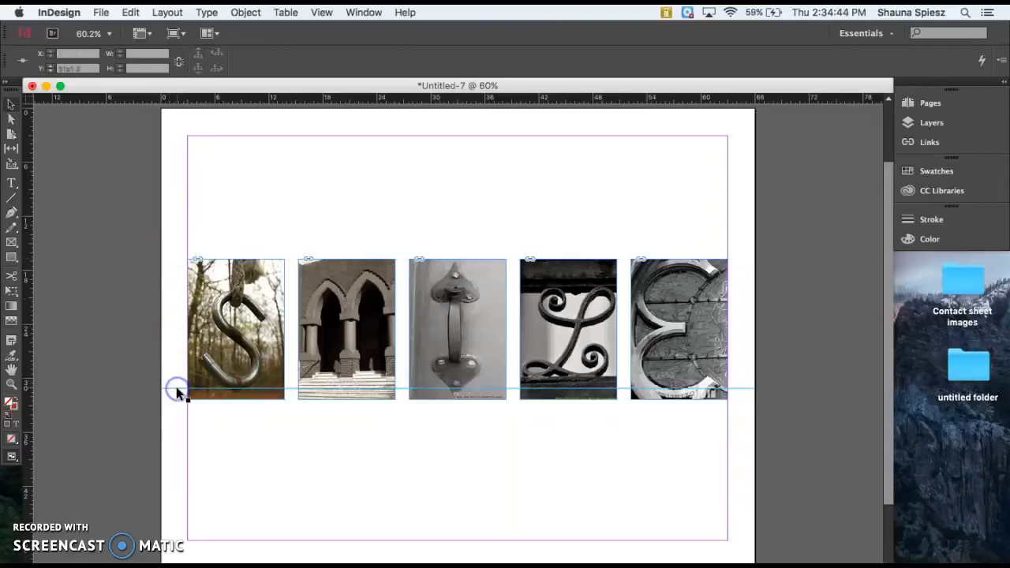
pyautogui.press('Delete')
pyautogui.click(235, 219)
pyautogui.click(178, 258)
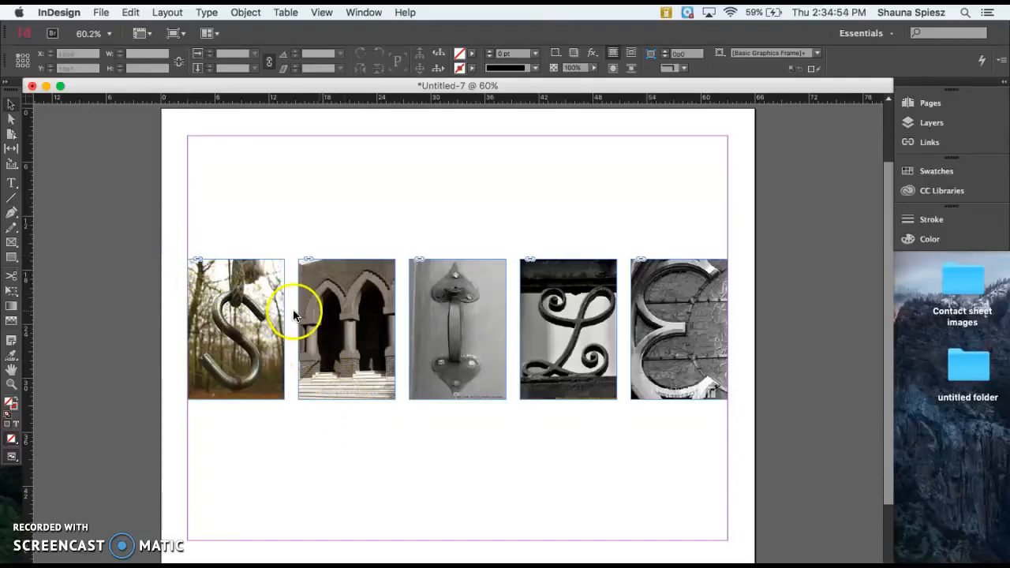
# Apply a 5 pt stroke to all five letter images at once.
pyautogui.click(278, 293)
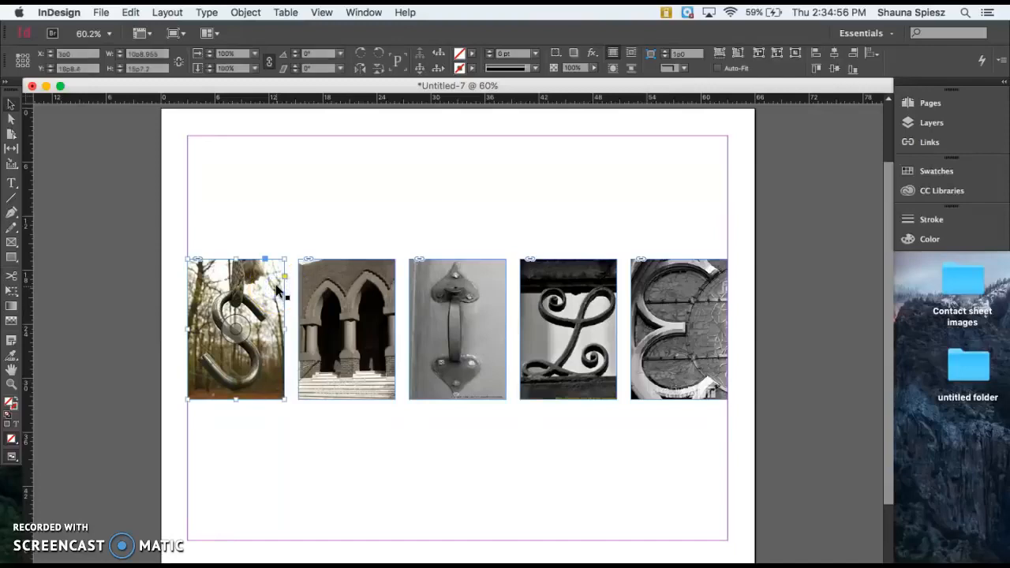
pyautogui.keyDown('shift'); pyautogui.click(386, 270); pyautogui.keyUp('shift')
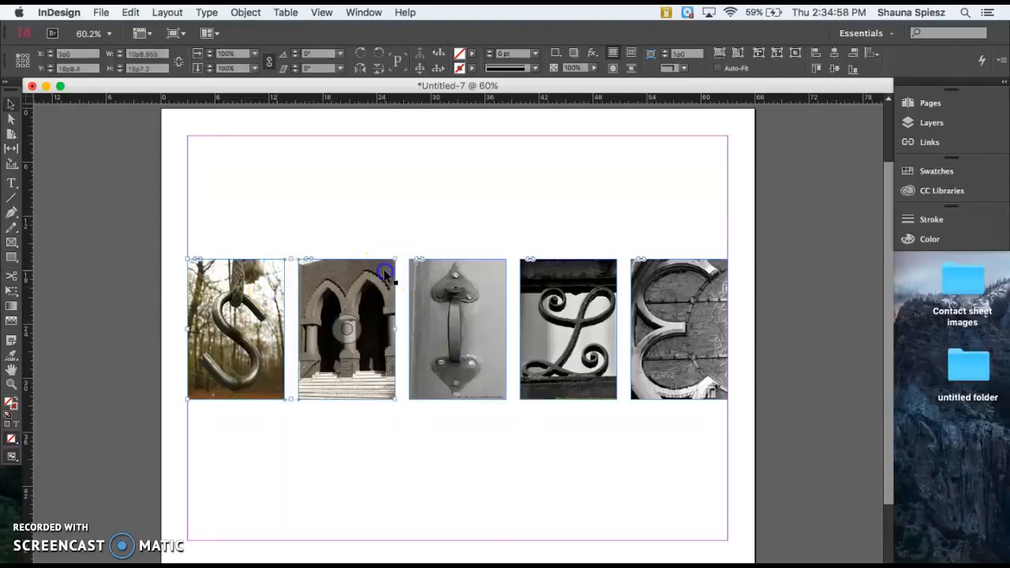
pyautogui.keyDown('shift'); pyautogui.click(482, 271); pyautogui.keyUp('shift')
pyautogui.keyDown('shift'); pyautogui.click(582, 271); pyautogui.keyUp('shift')
pyautogui.keyDown('shift'); pyautogui.click(683, 273); pyautogui.keyUp('shift')
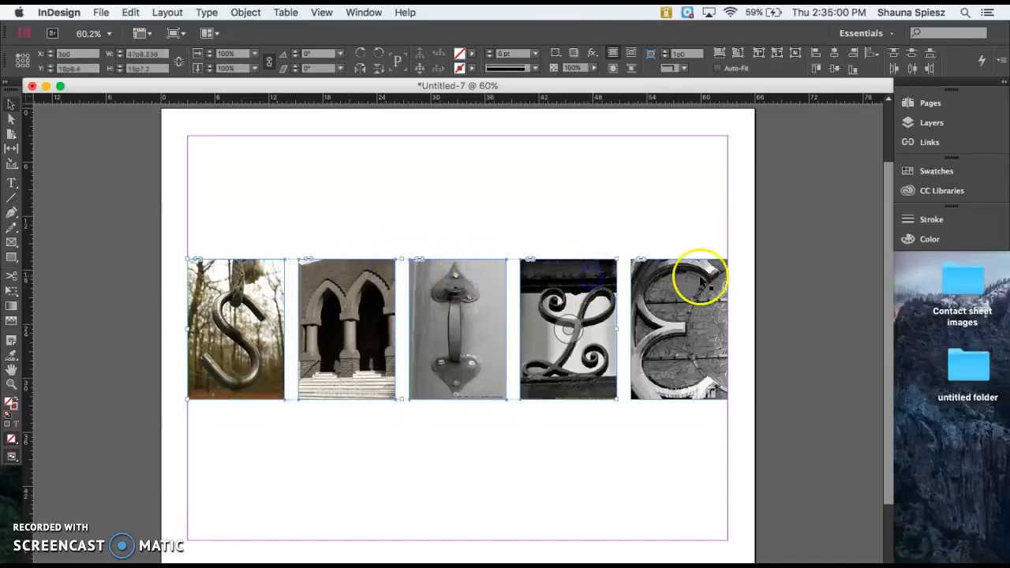
pyautogui.click(944, 220)
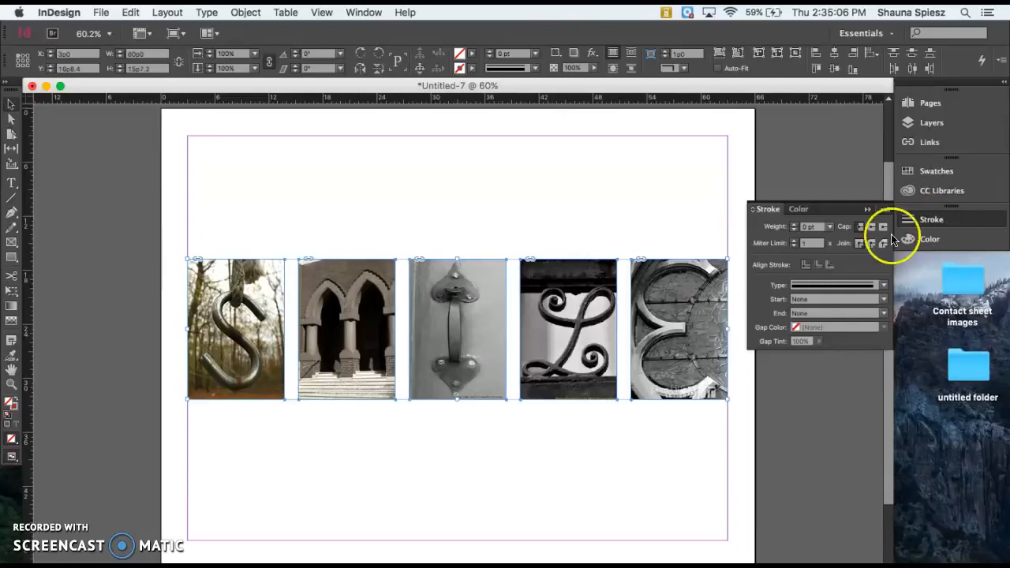
pyautogui.click(795, 227)
pyautogui.click(795, 226)
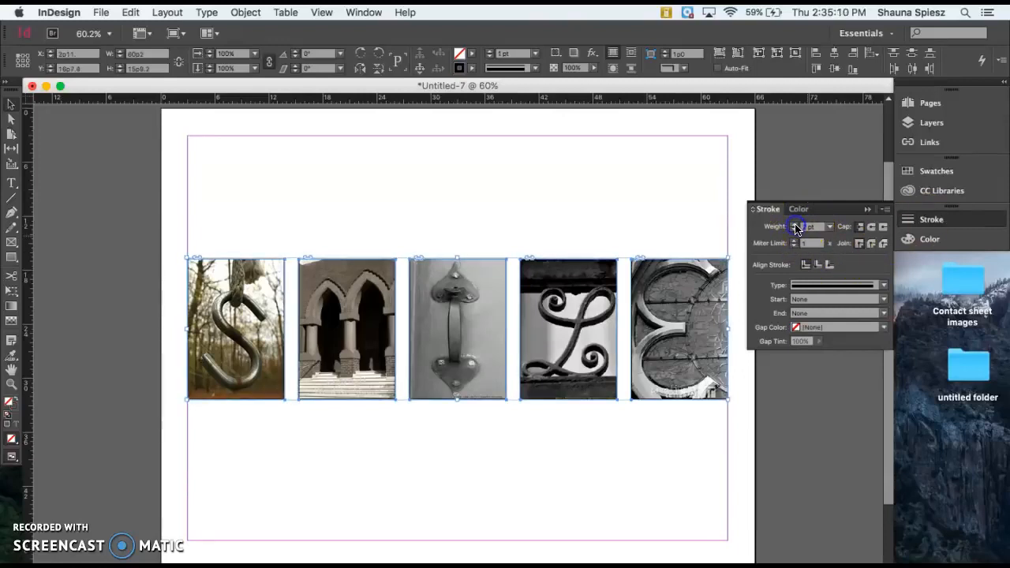
pyautogui.click(795, 226)
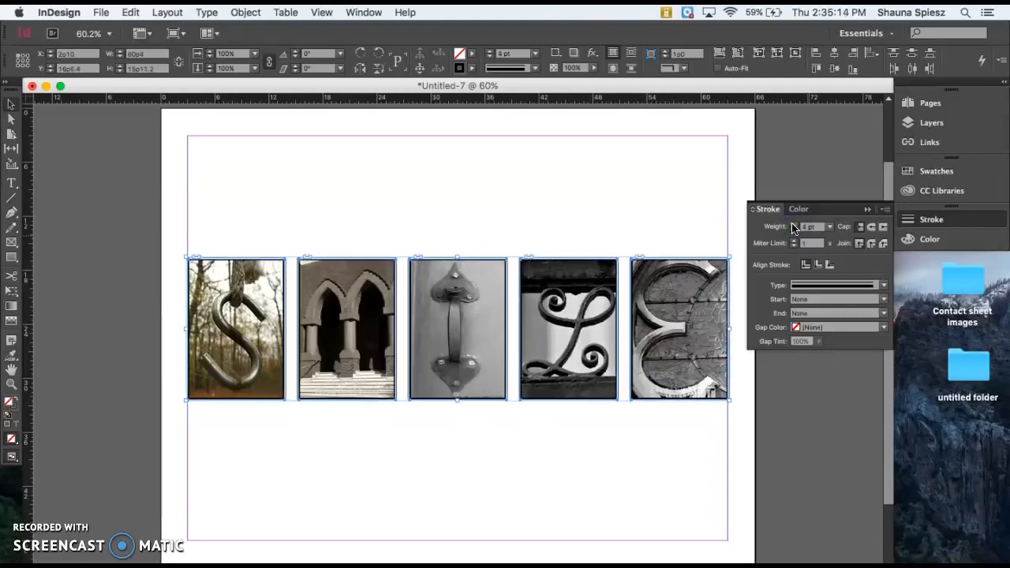
pyautogui.click(795, 227)
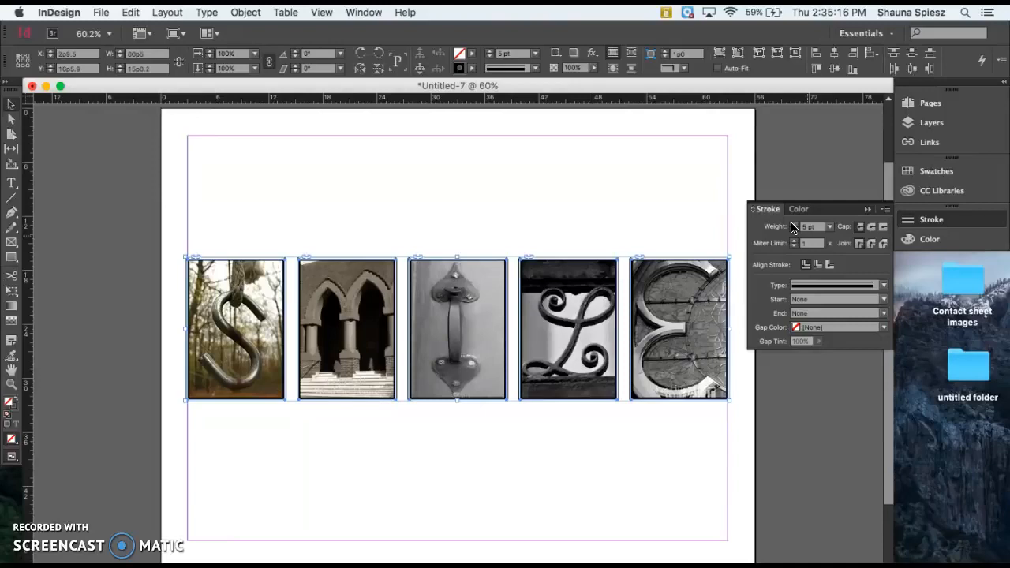
# Try the Solid, Left Slant Hash, Thick - Thick, White Diamond and Dotted stroke types on the five images.
pyautogui.click(837, 292)
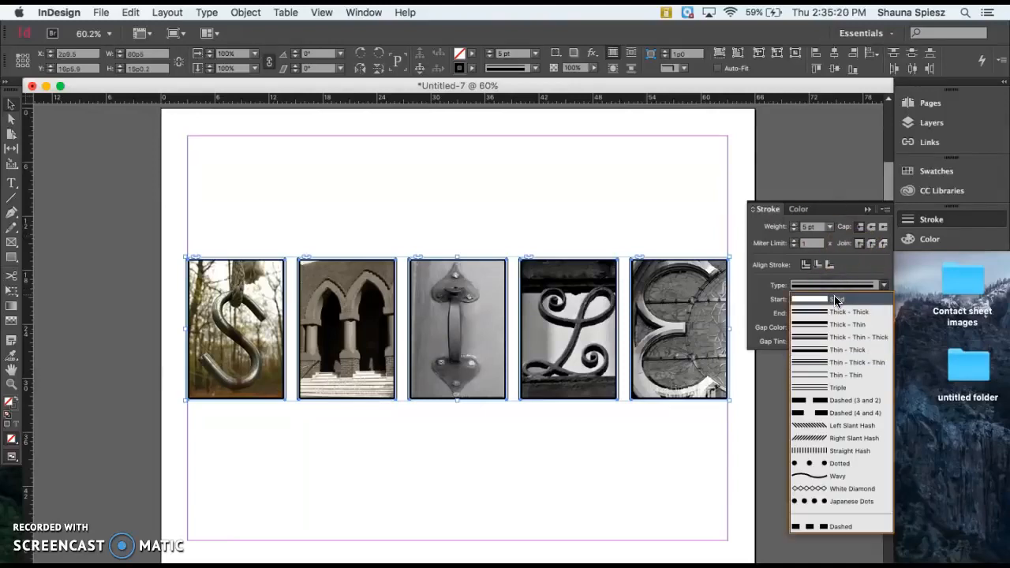
pyautogui.click(836, 301)
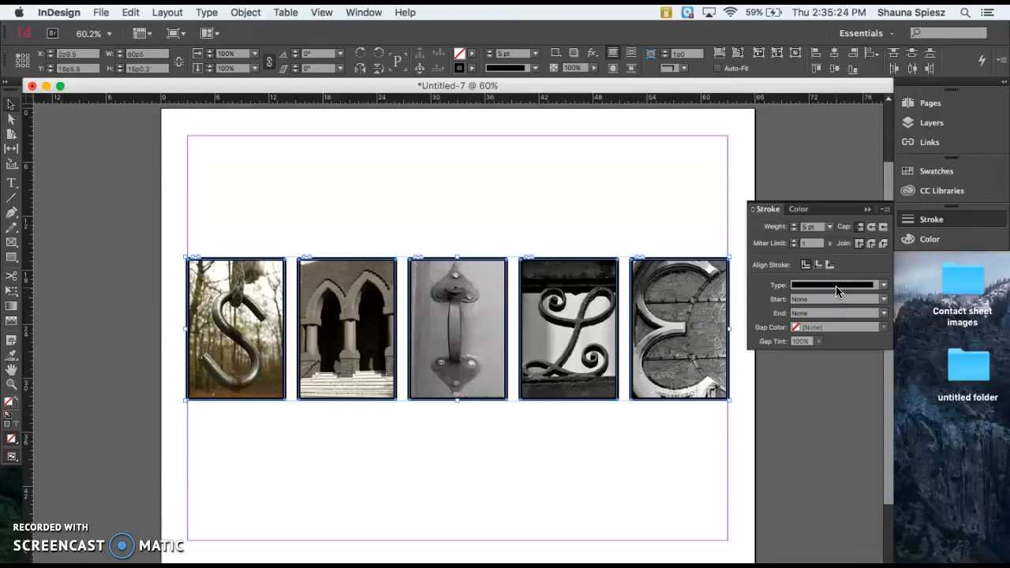
pyautogui.click(838, 292)
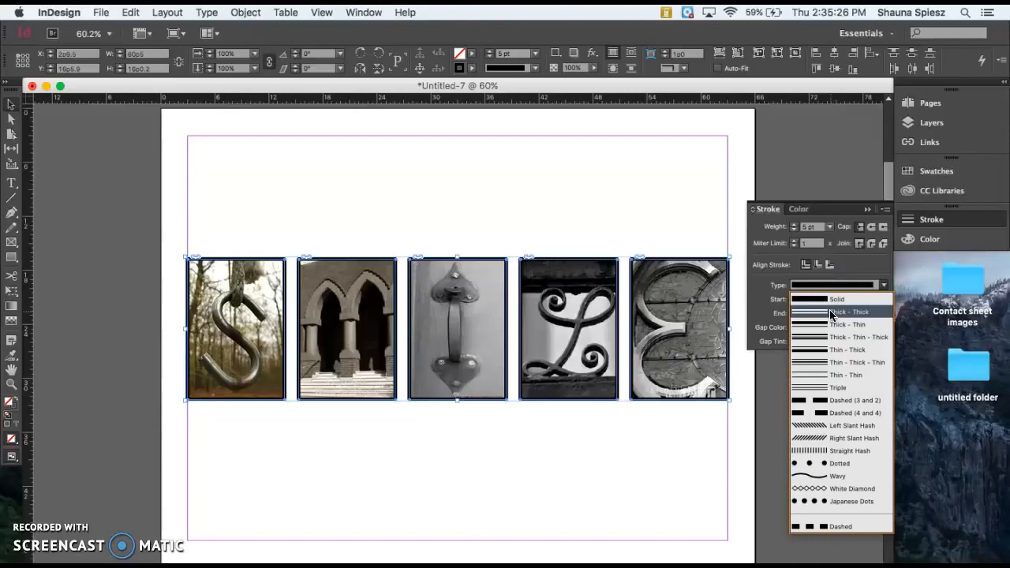
pyautogui.click(817, 426)
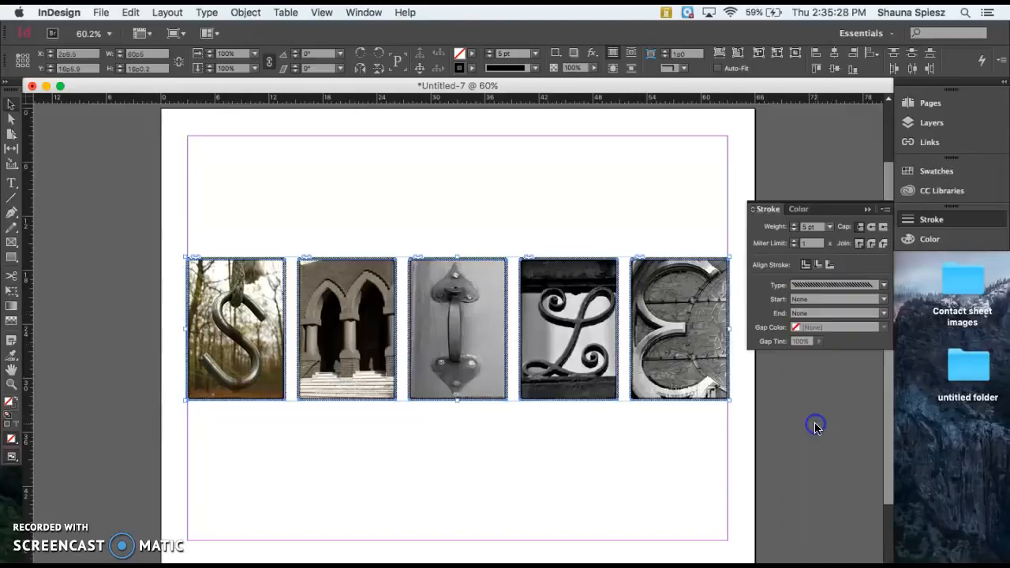
pyautogui.click(823, 283)
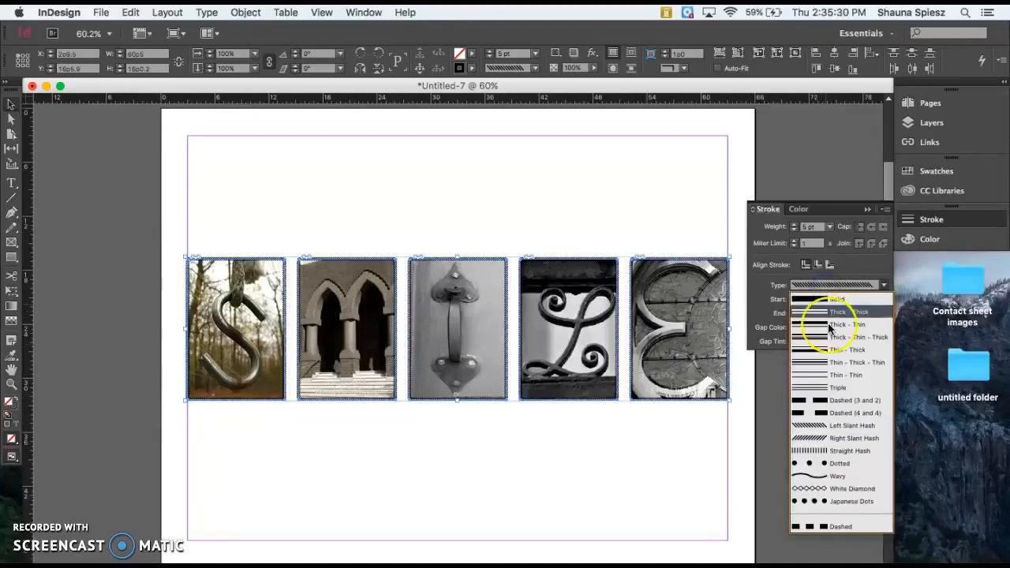
pyautogui.click(840, 316)
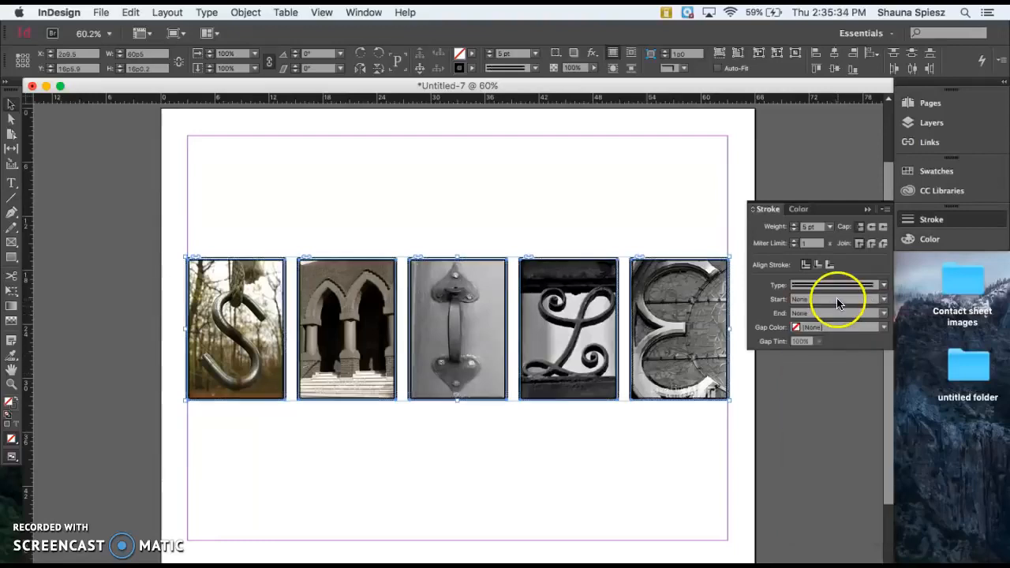
pyautogui.click(825, 289)
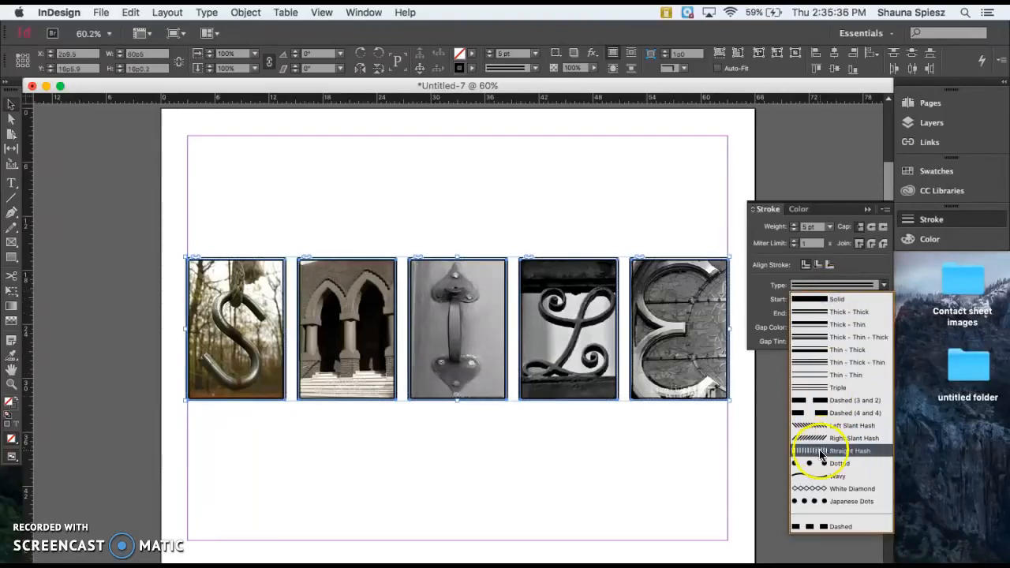
pyautogui.click(821, 489)
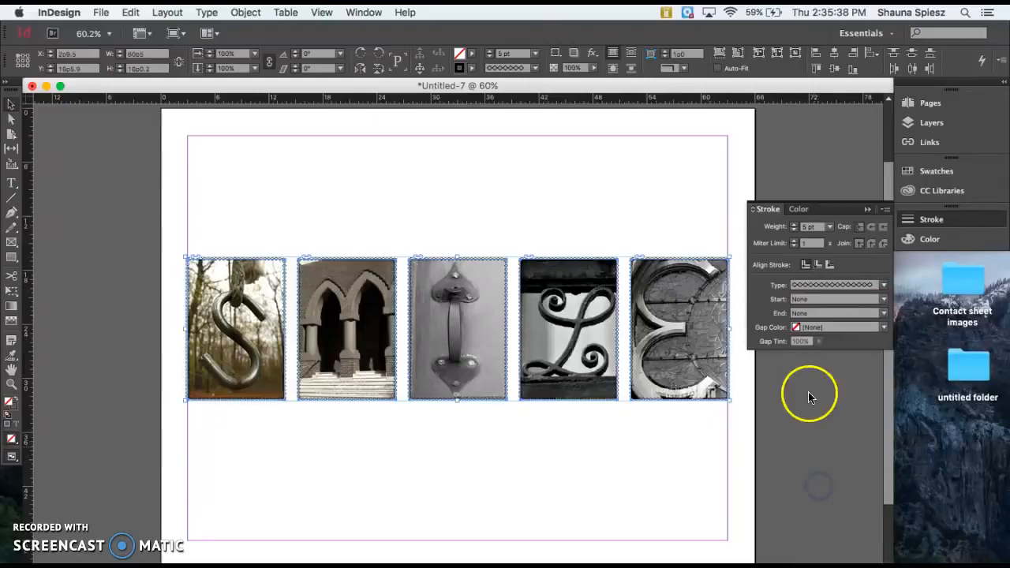
pyautogui.click(856, 287)
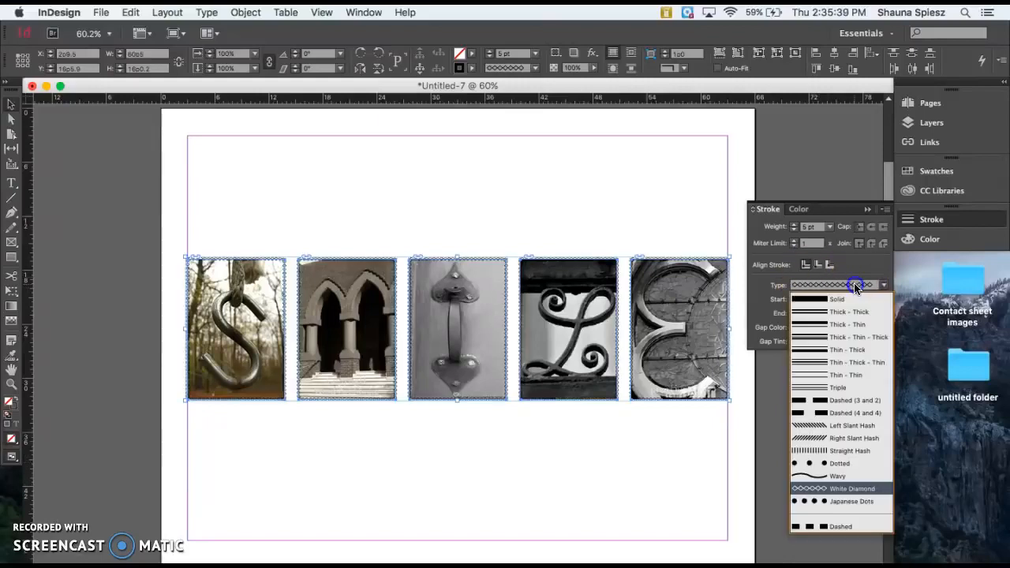
pyautogui.click(837, 464)
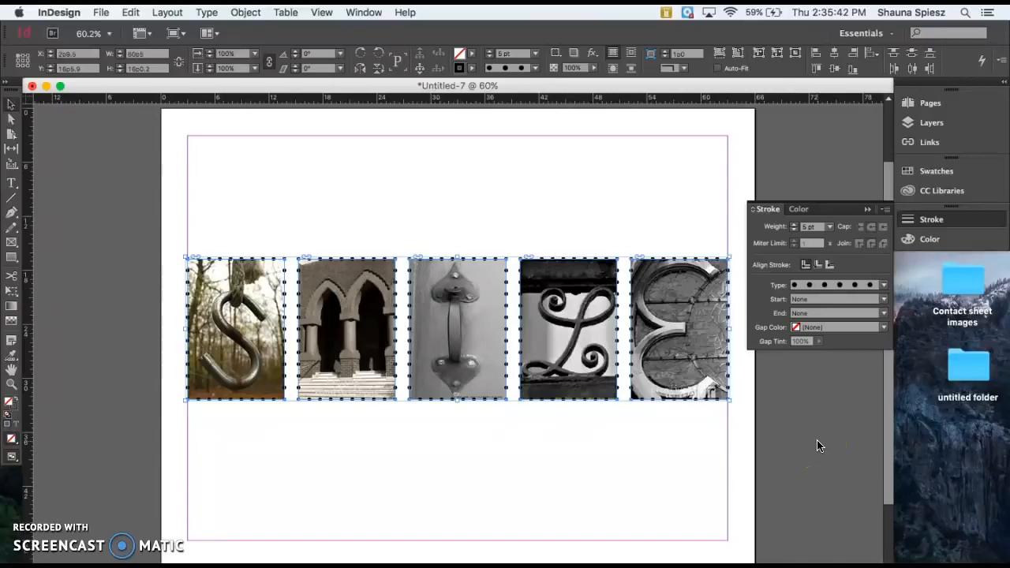
# Switch back to the Untitled-7 document in InDesign.
pyautogui.click(144, 466)
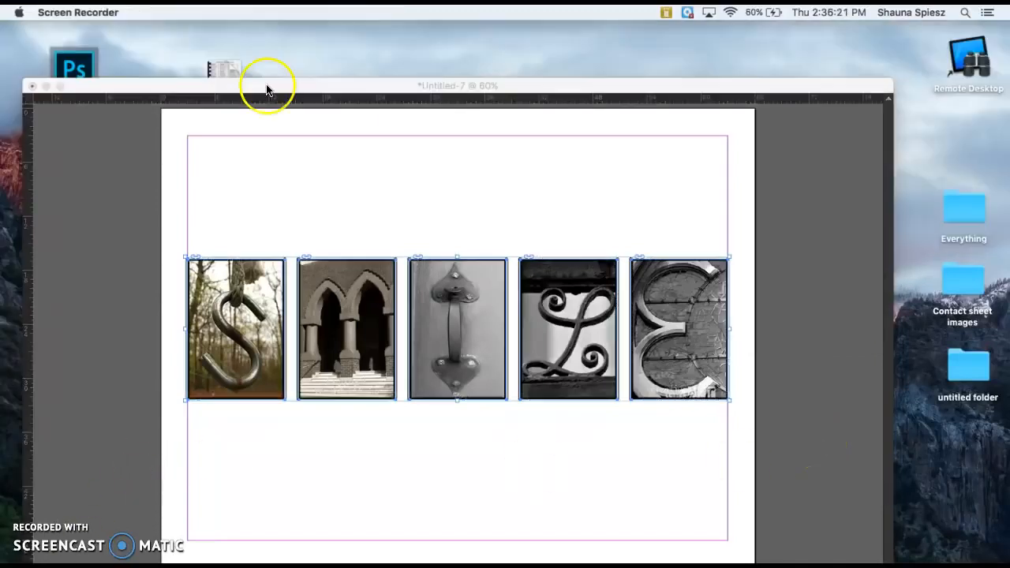
pyautogui.click(267, 88)
pyautogui.click(239, 351)
pyautogui.click(412, 261)
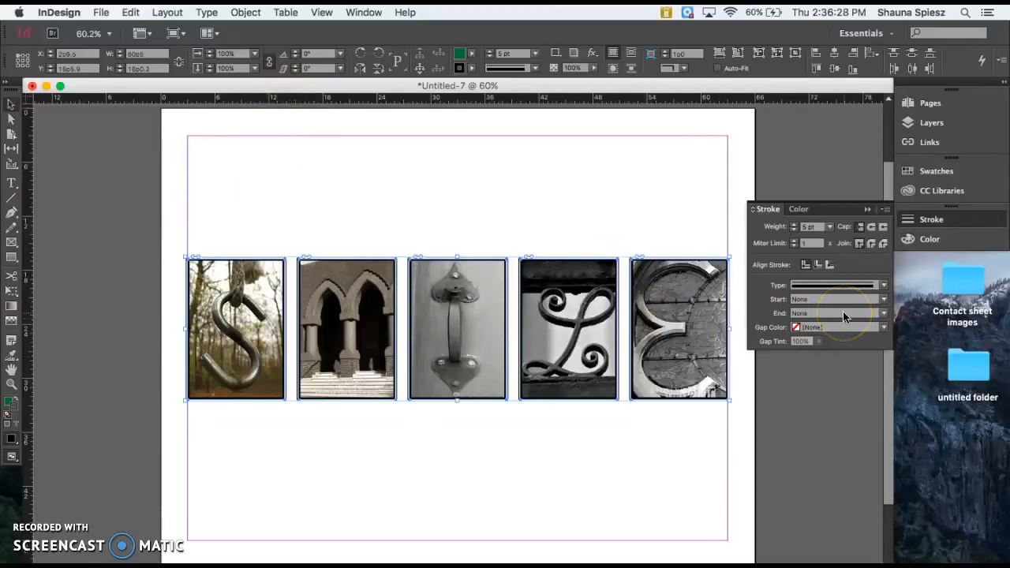
# Try the cyan gap color C=100 M=0 Y=0 K=0 on the image strokes, and reset the gap color to None.
pyautogui.click(807, 288)
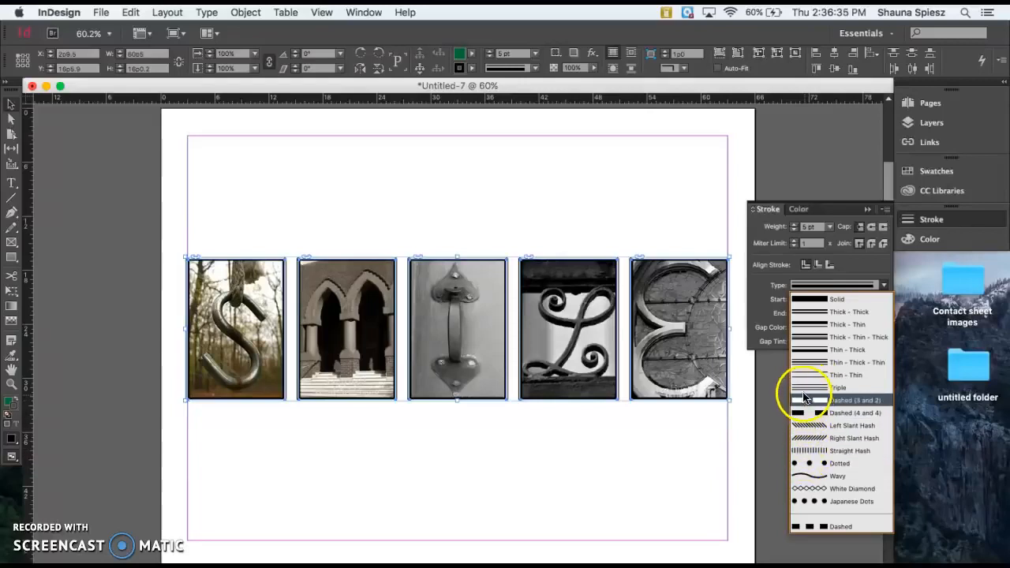
pyautogui.click(769, 329)
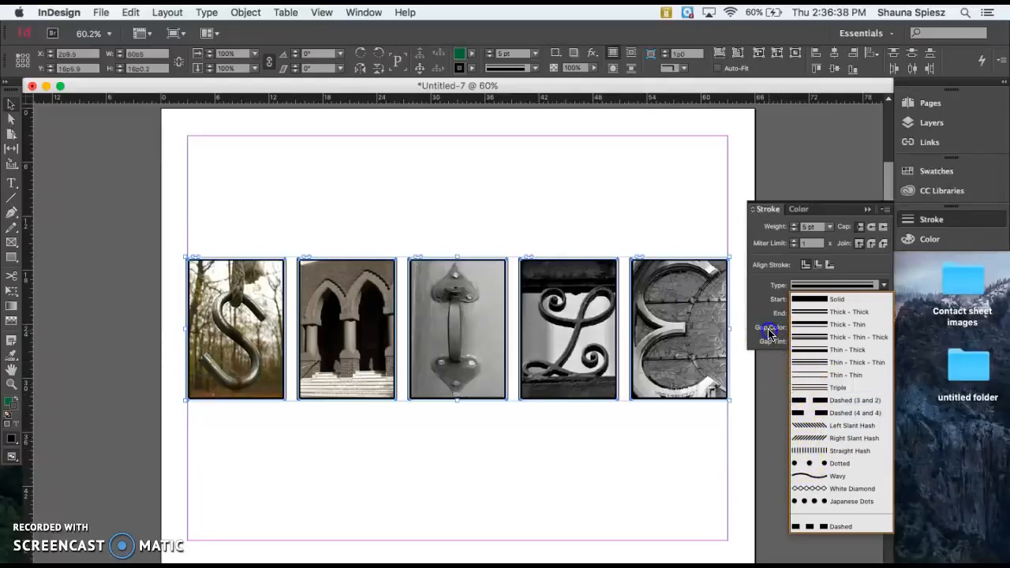
pyautogui.click(805, 329)
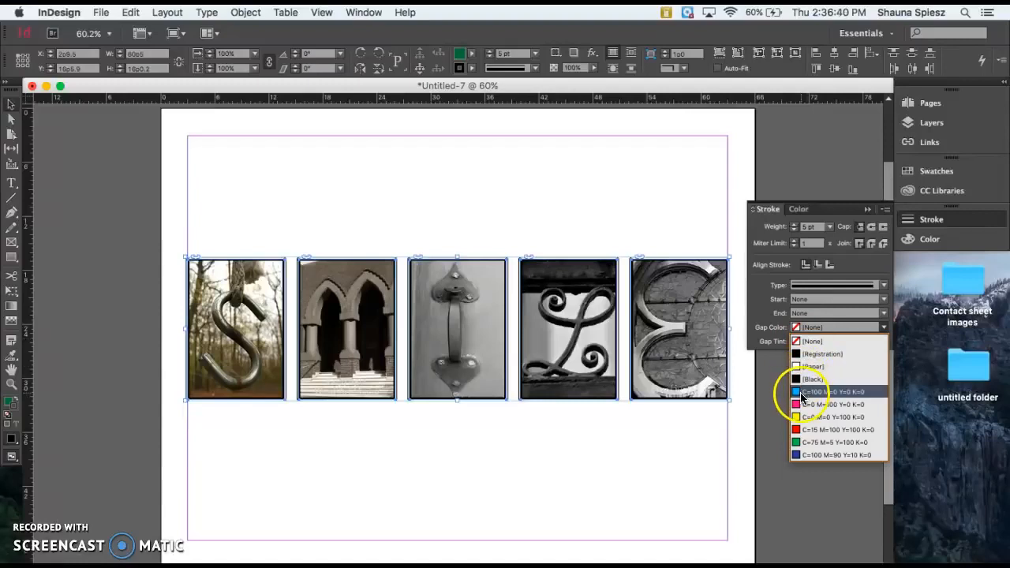
pyautogui.click(801, 391)
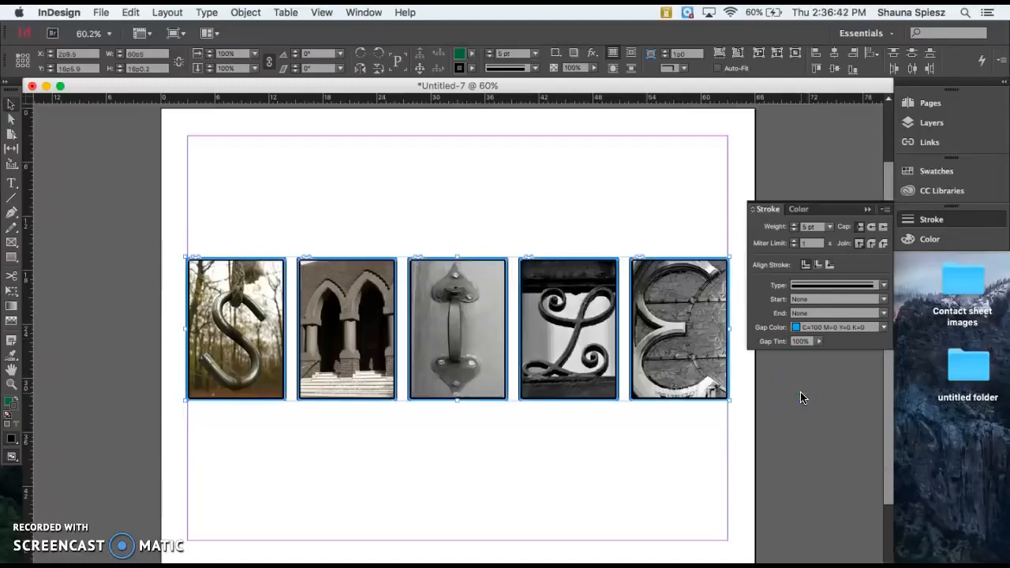
pyautogui.click(836, 327)
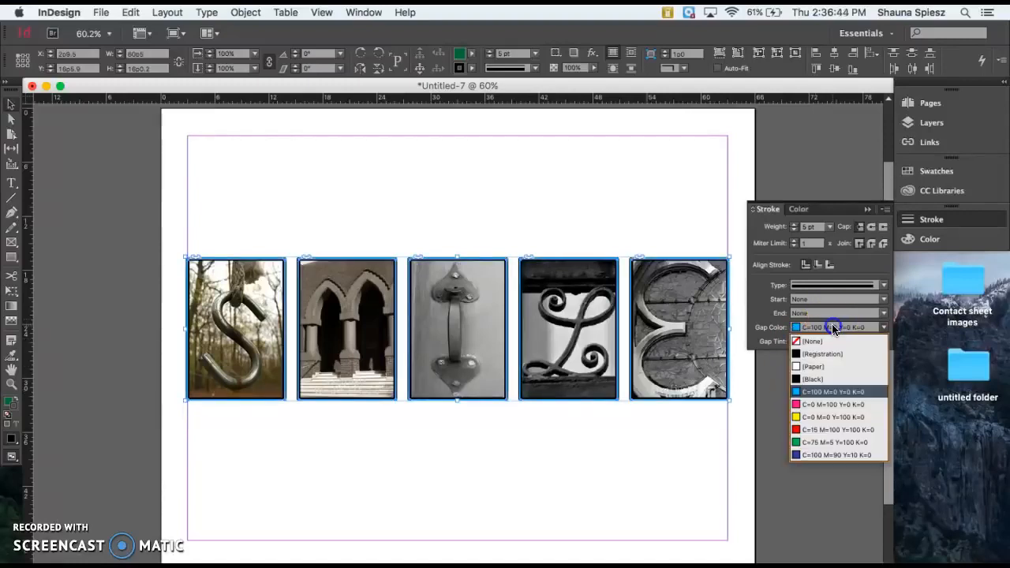
pyautogui.click(830, 341)
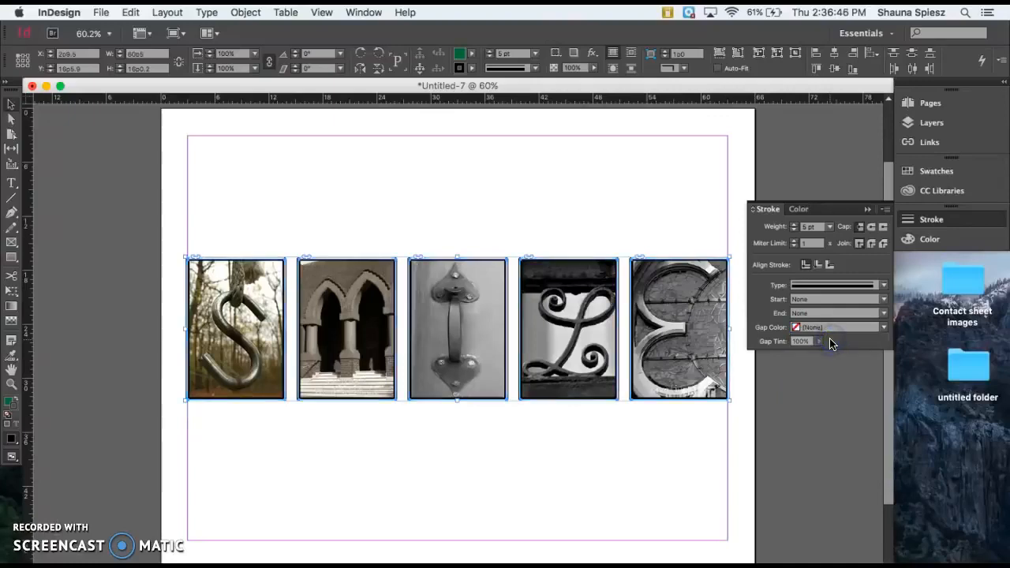
# Color the strokes of the five images blue-violet from the color spectrum, about C=87 M=84 Y=0 K=0.
pyautogui.click(799, 210)
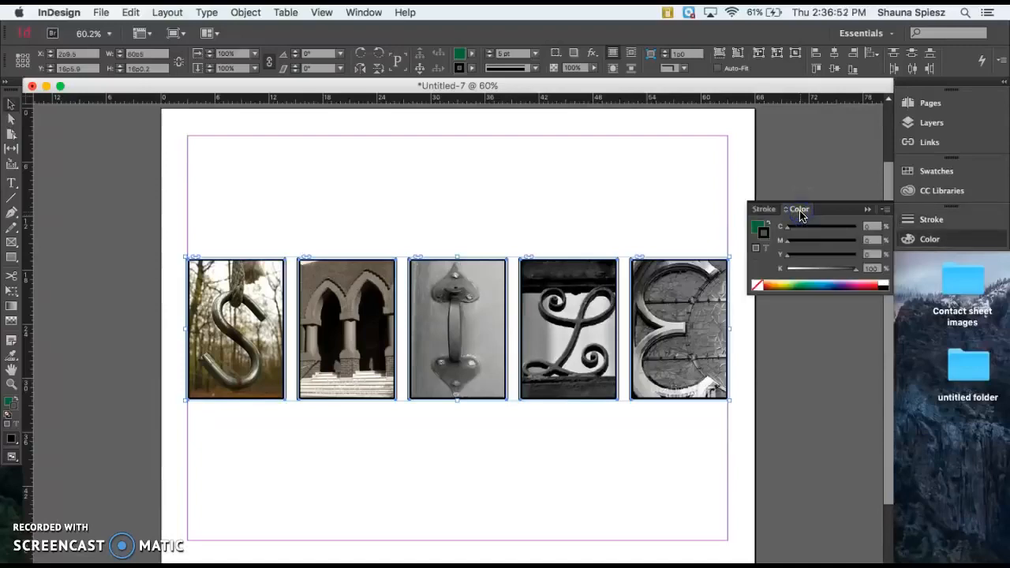
pyautogui.click(788, 268)
pyautogui.moveTo(784, 238); pyautogui.dragTo(769, 253)
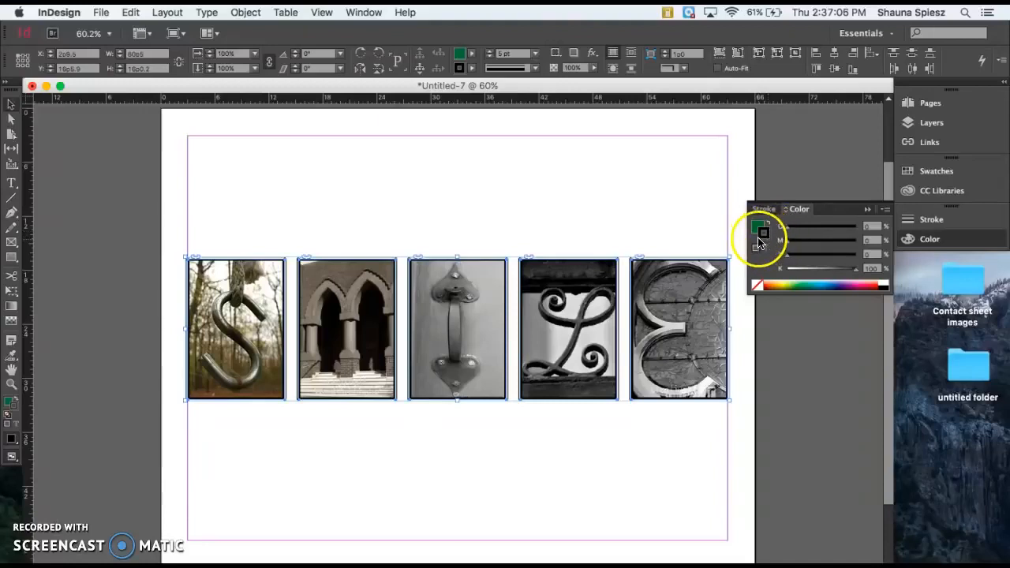
pyautogui.click(759, 229)
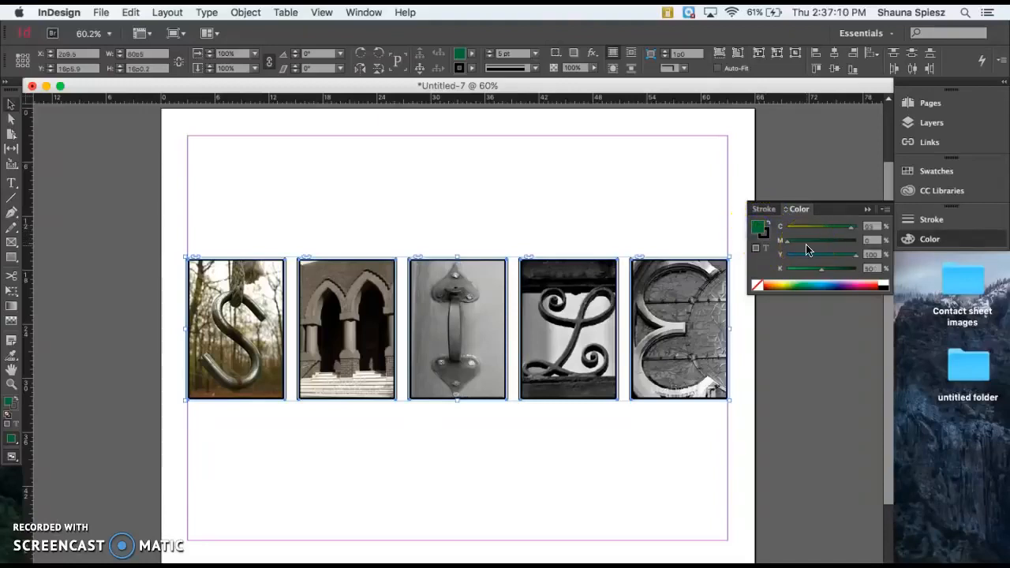
pyautogui.click(764, 235)
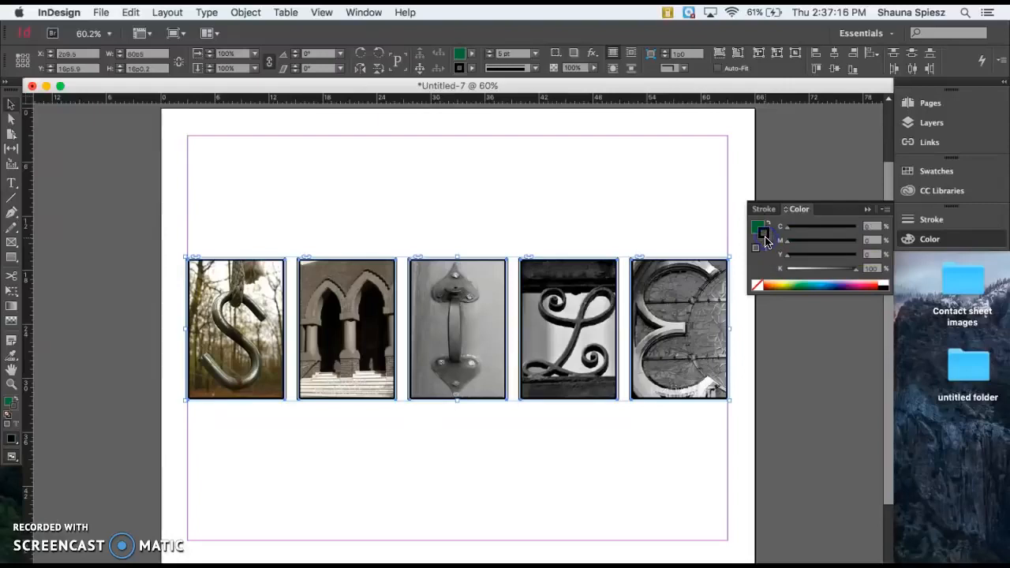
pyautogui.click(830, 286)
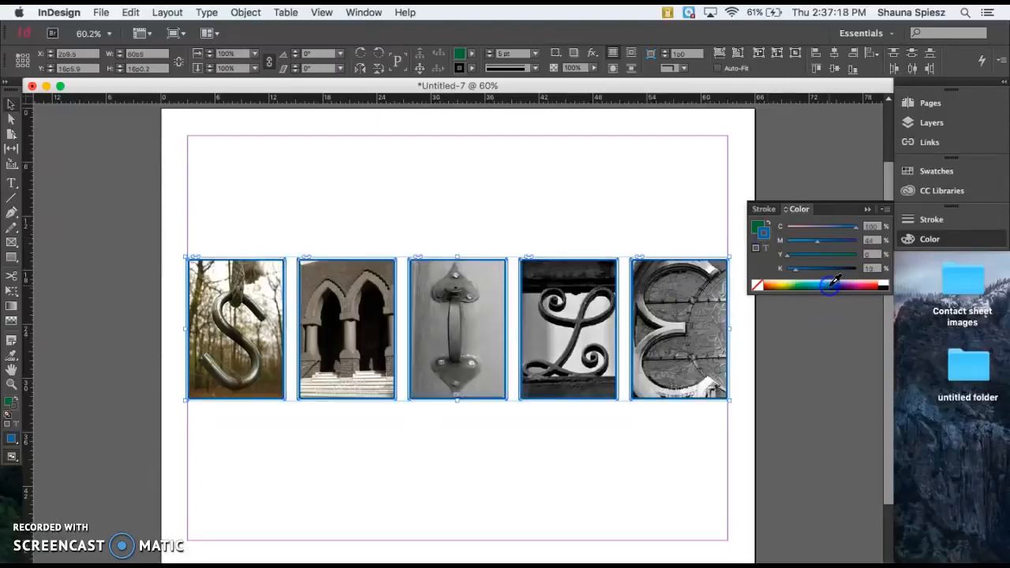
pyautogui.click(839, 284)
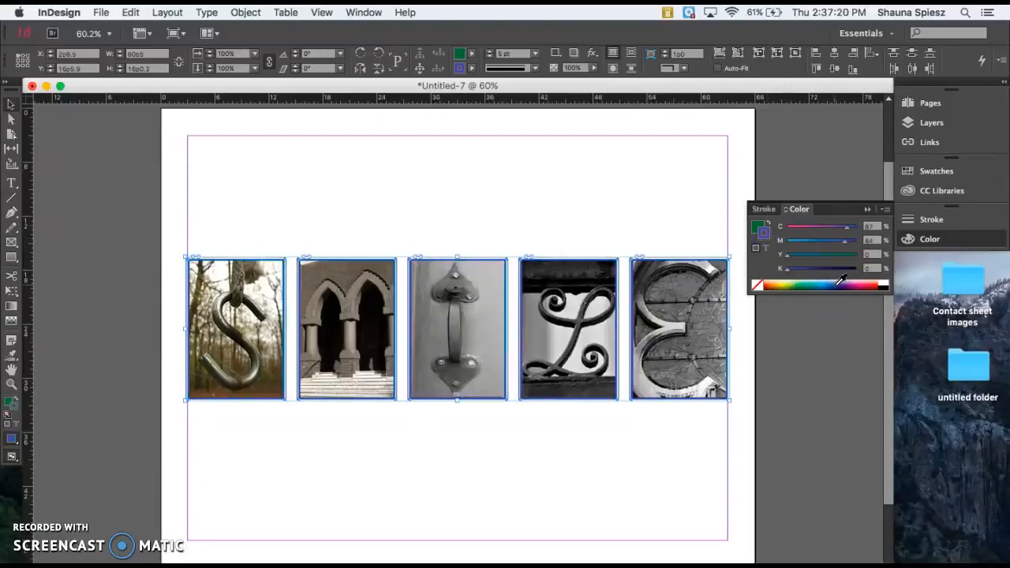
# Darken the strokes of the five images to navy, about C=100 M=89 Y=0 K=48, and deselect the images.
pyautogui.click(841, 285)
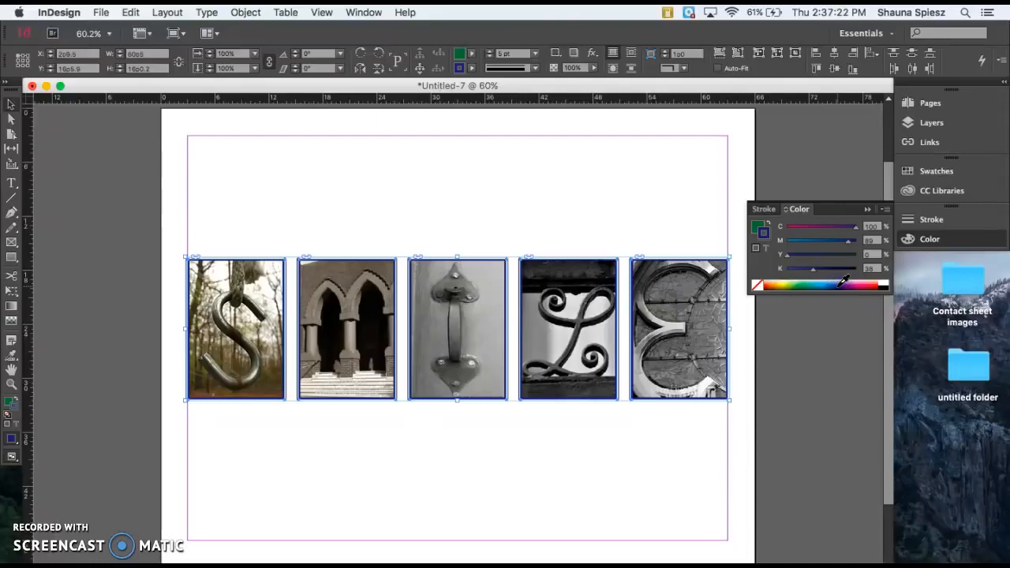
pyautogui.click(820, 268)
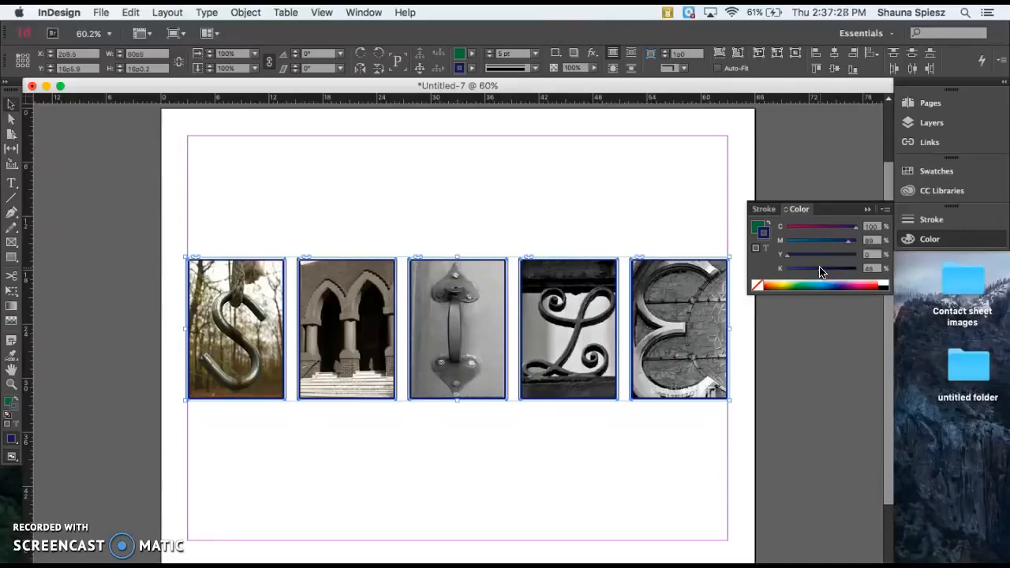
pyautogui.click(869, 210)
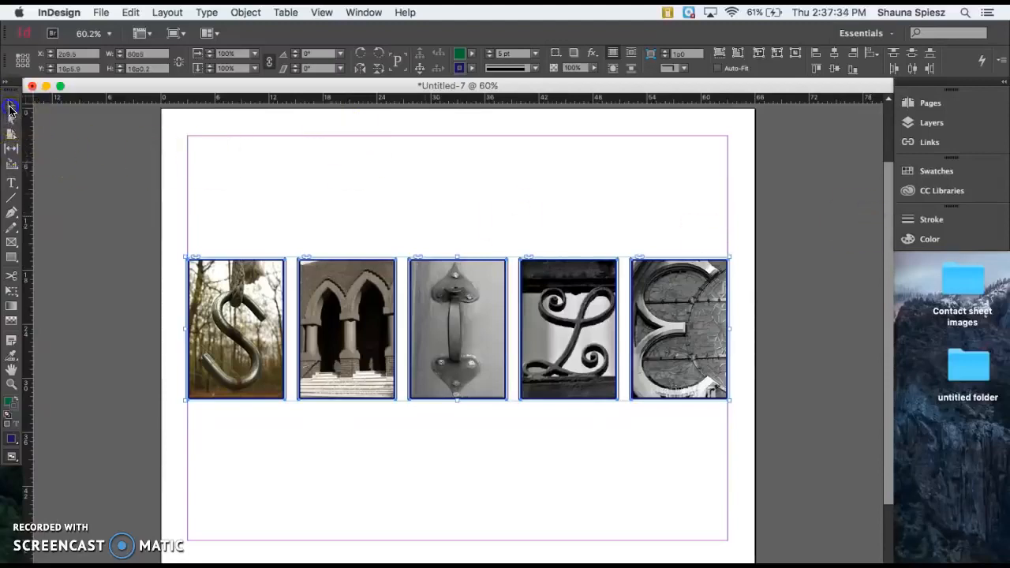
pyautogui.click(268, 197)
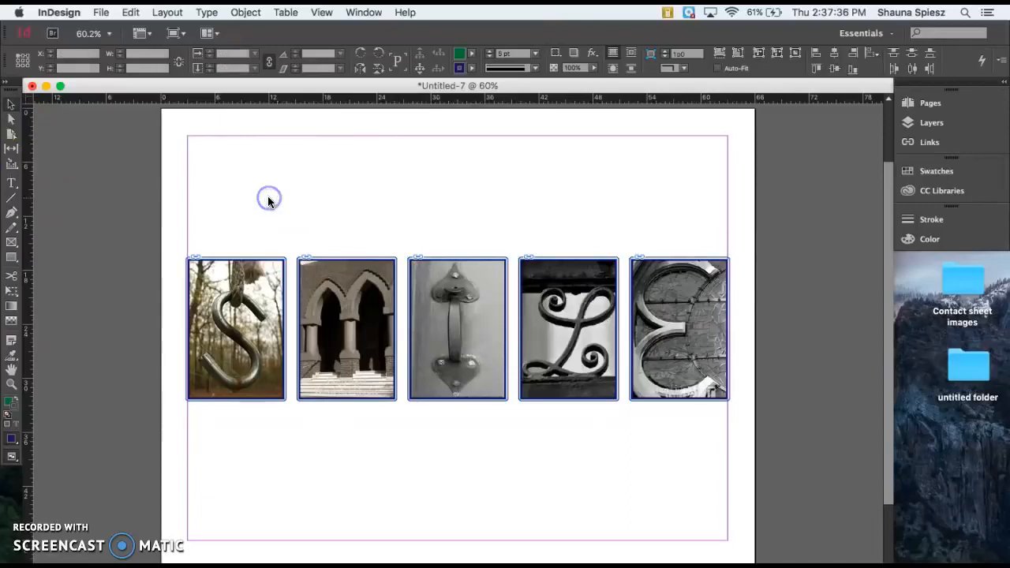
pyautogui.click(268, 199)
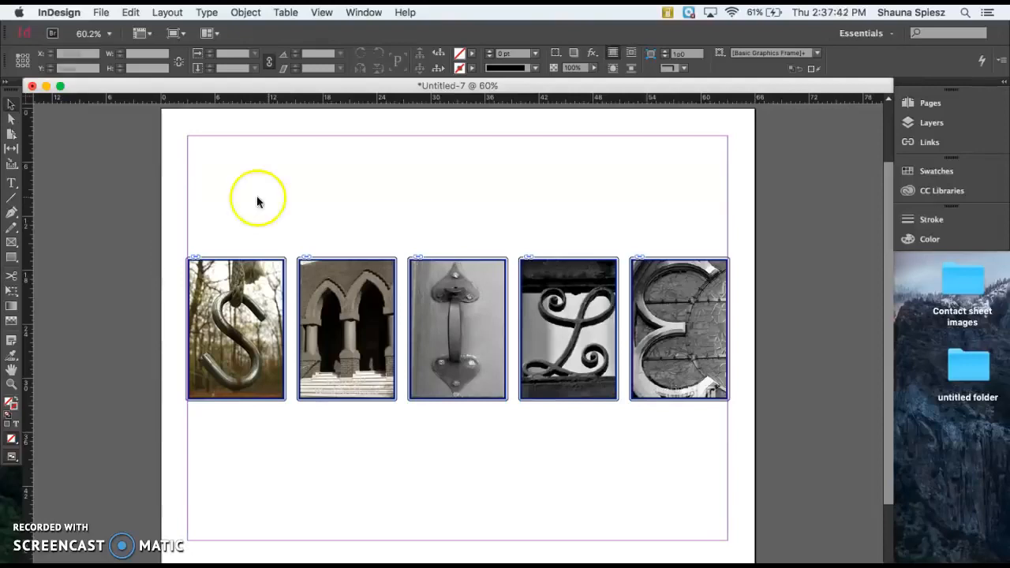
# Add a new layer to the document and move it below Layer 1.
pyautogui.click(11, 258)
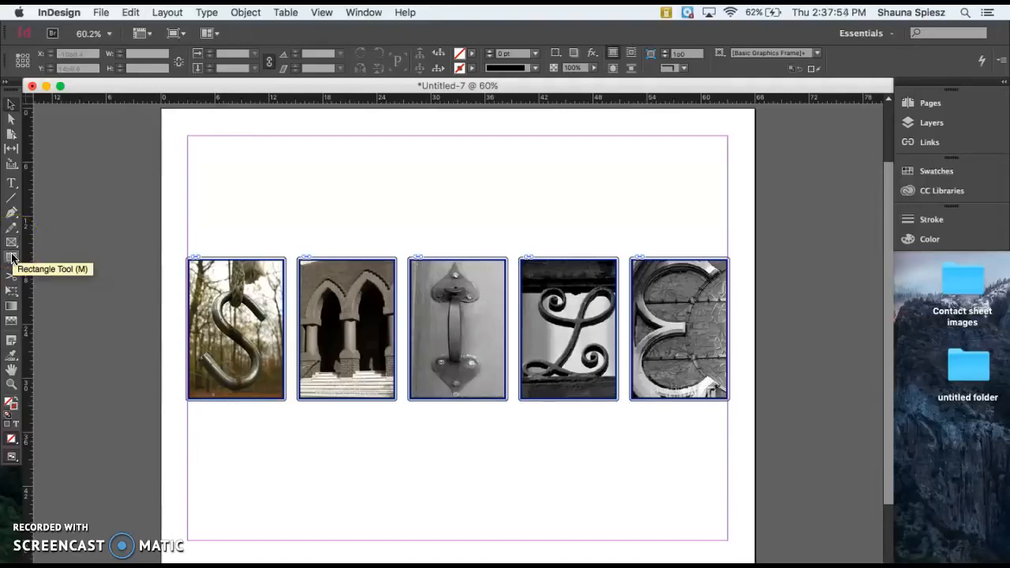
pyautogui.click(12, 258)
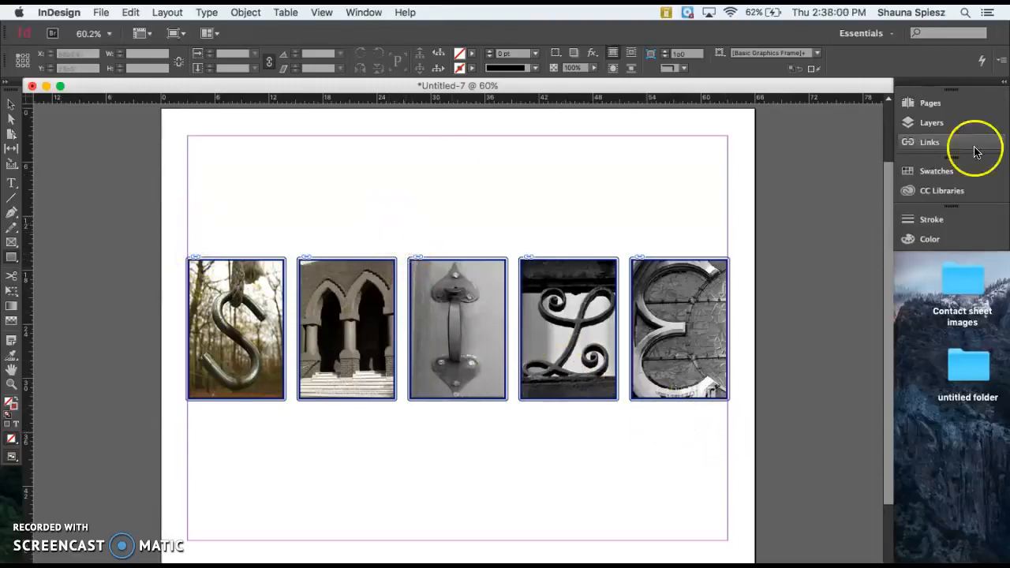
pyautogui.click(963, 125)
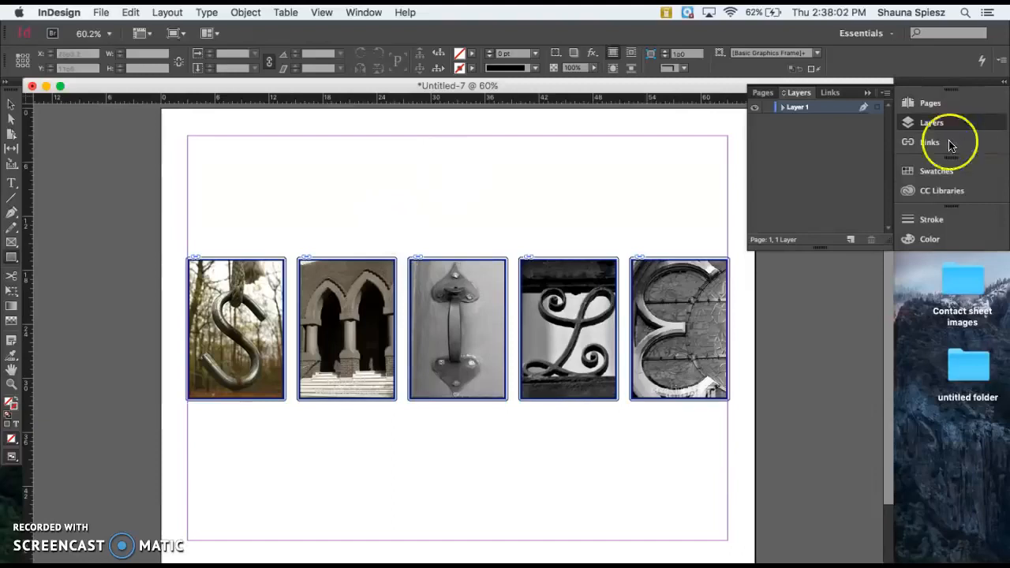
pyautogui.click(851, 239)
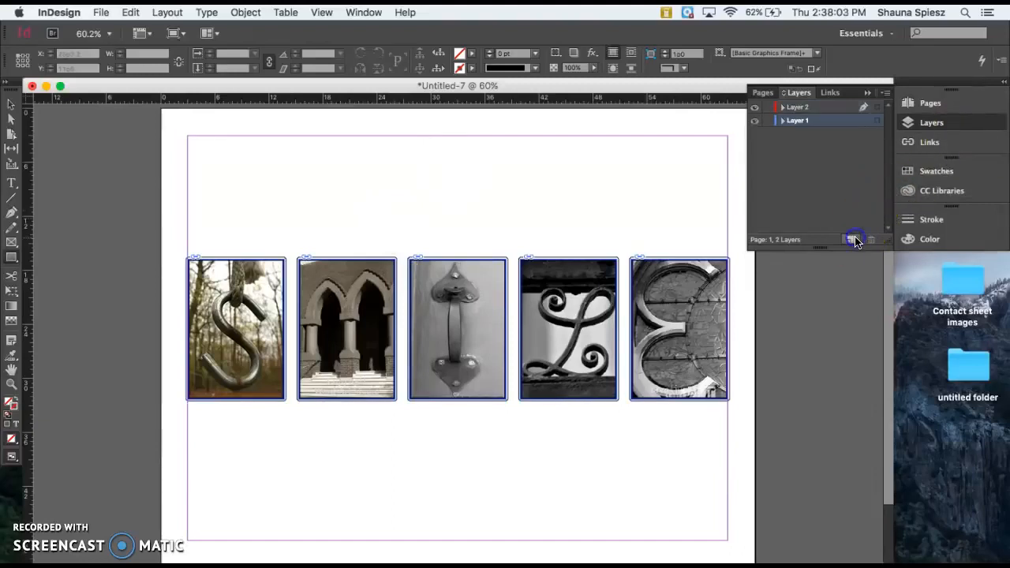
pyautogui.click(840, 108)
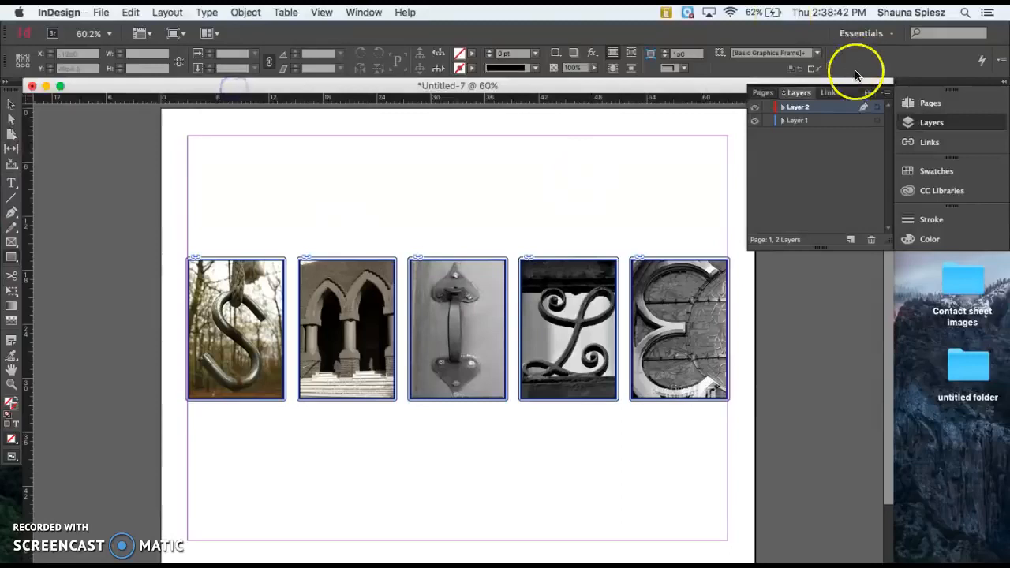
pyautogui.click(819, 107)
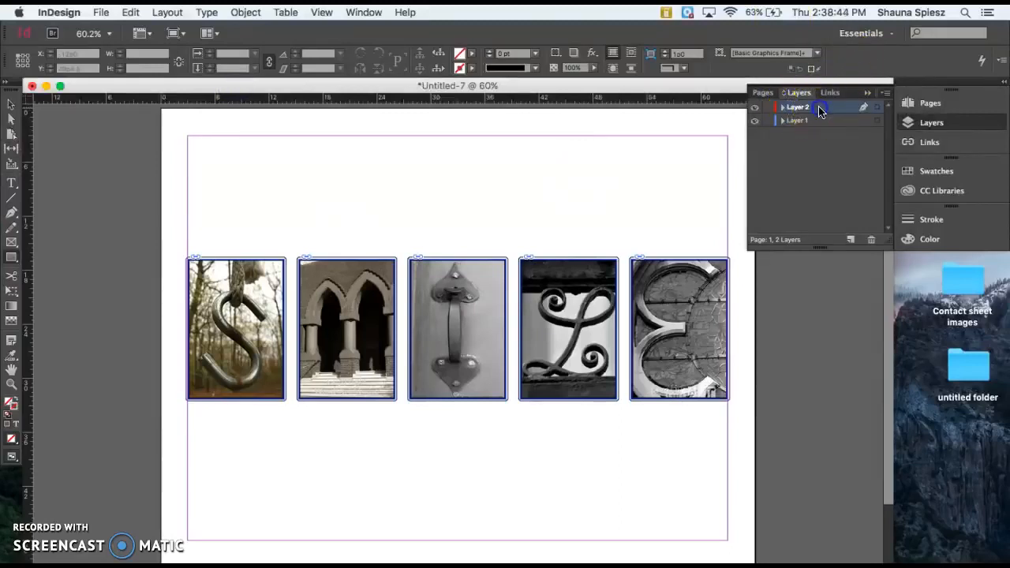
pyautogui.moveTo(818, 108); pyautogui.dragTo(811, 122)
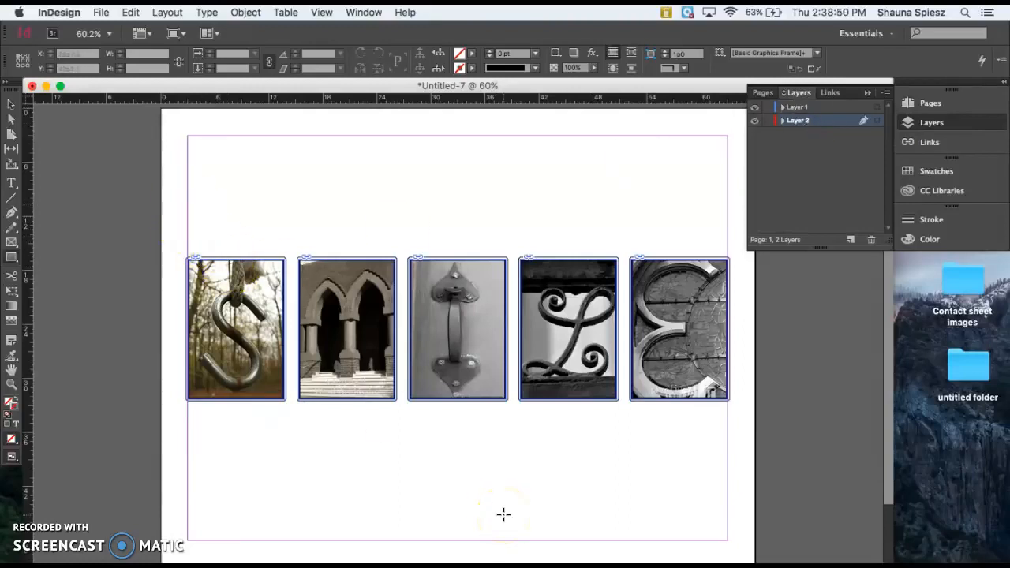
# Rename Layer 2 as background.
pyautogui.doubleClick(813, 121)
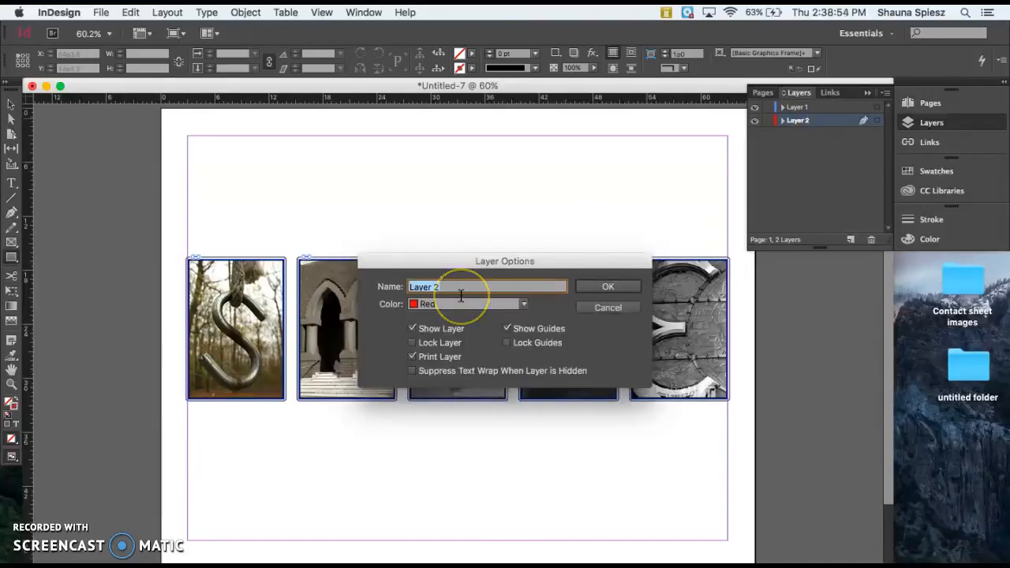
pyautogui.write('background')
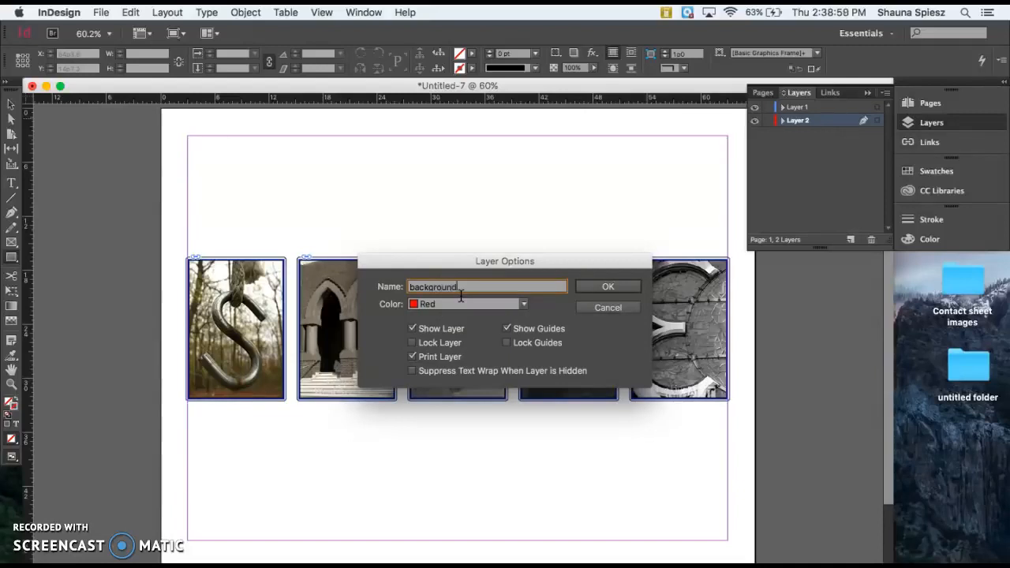
pyautogui.click(606, 288)
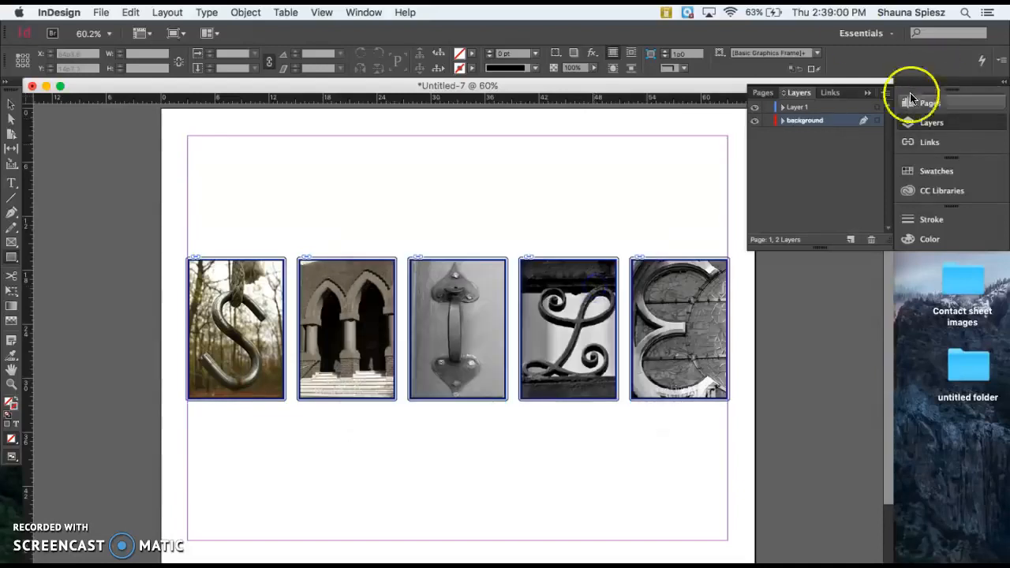
# Lock Layer 1 and draw a rectangle about 60p5 by 26p0 on the background layer, behind the row of images from margin to margin.
pyautogui.click(767, 107)
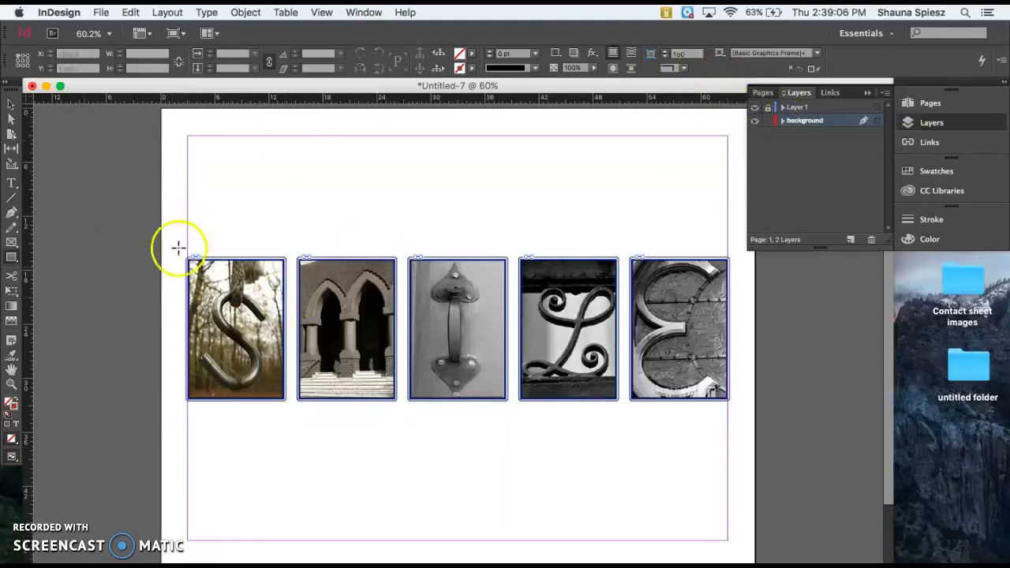
pyautogui.click(187, 227)
pyautogui.moveTo(187, 227); pyautogui.dragTo(730, 461)
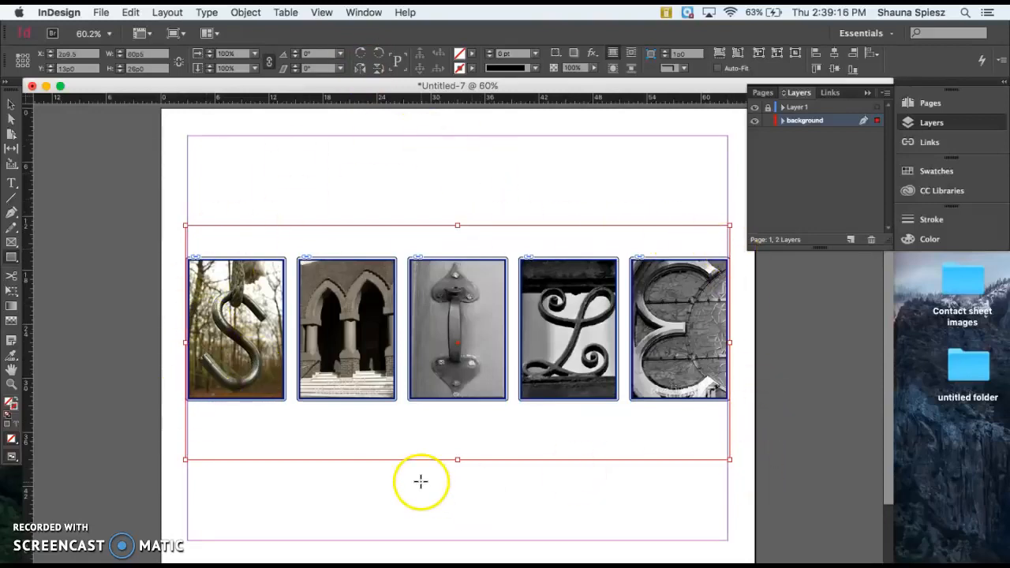
# Fill the background rectangle with light blue from the color spectrum, about C=25 M=0 Y=6 K=0.
pyautogui.click(929, 241)
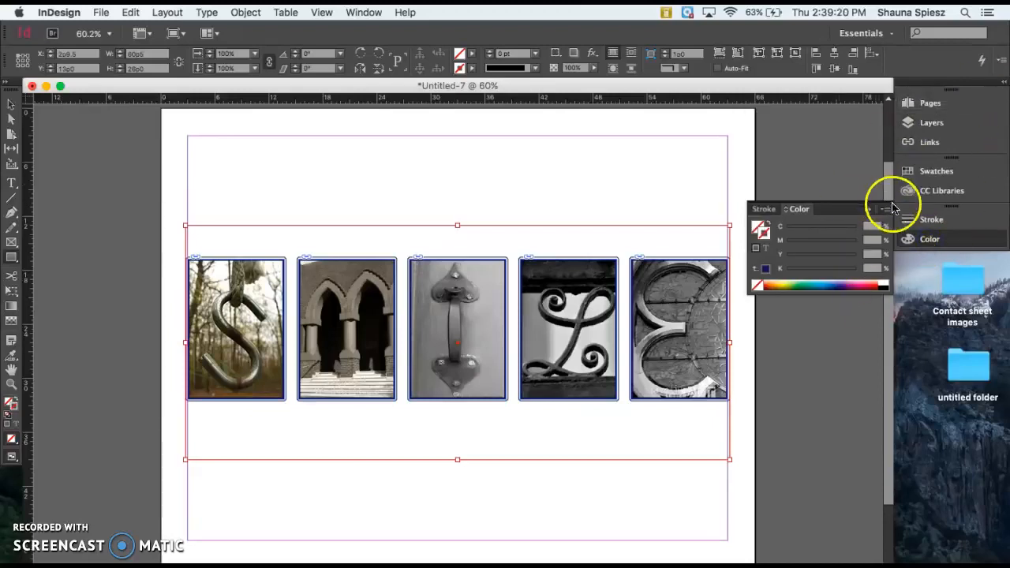
pyautogui.click(763, 234)
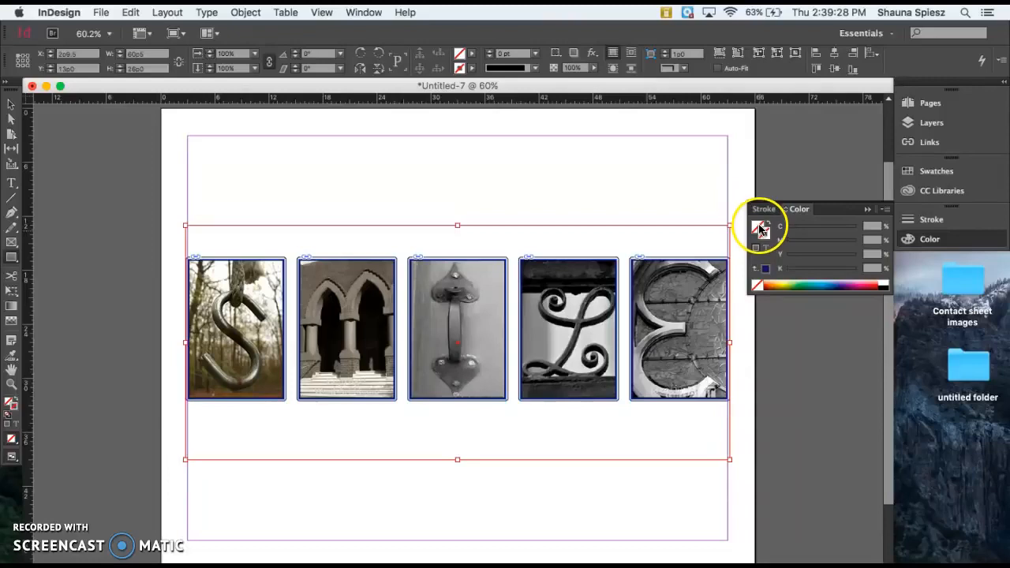
pyautogui.click(758, 227)
pyautogui.click(760, 228)
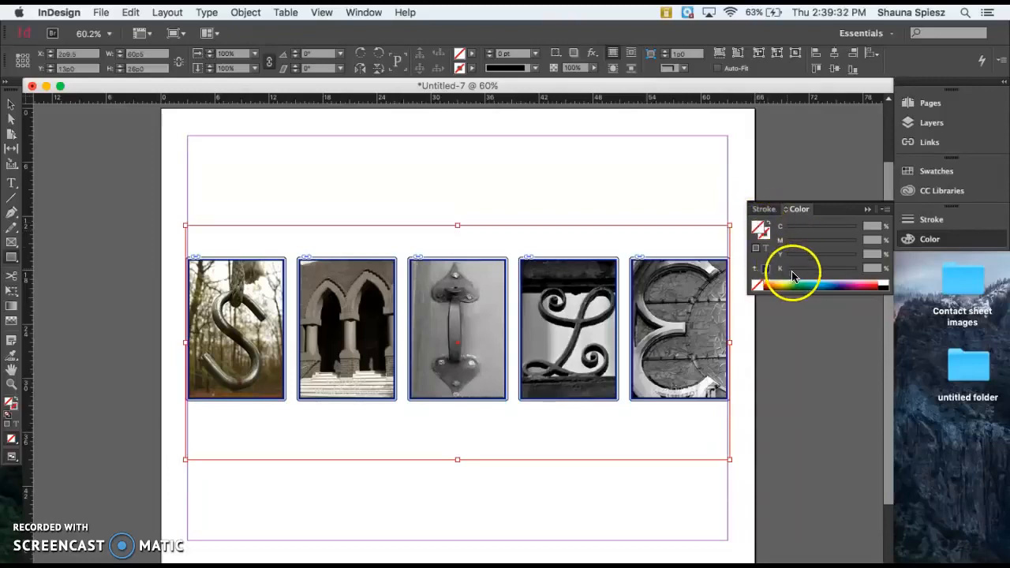
pyautogui.click(811, 286)
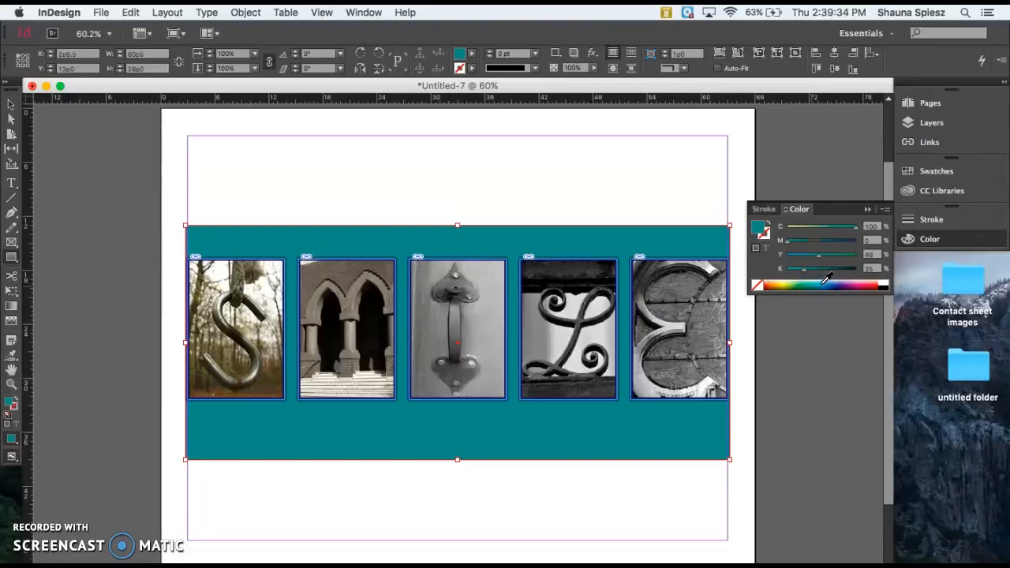
pyautogui.click(825, 284)
pyautogui.click(818, 282)
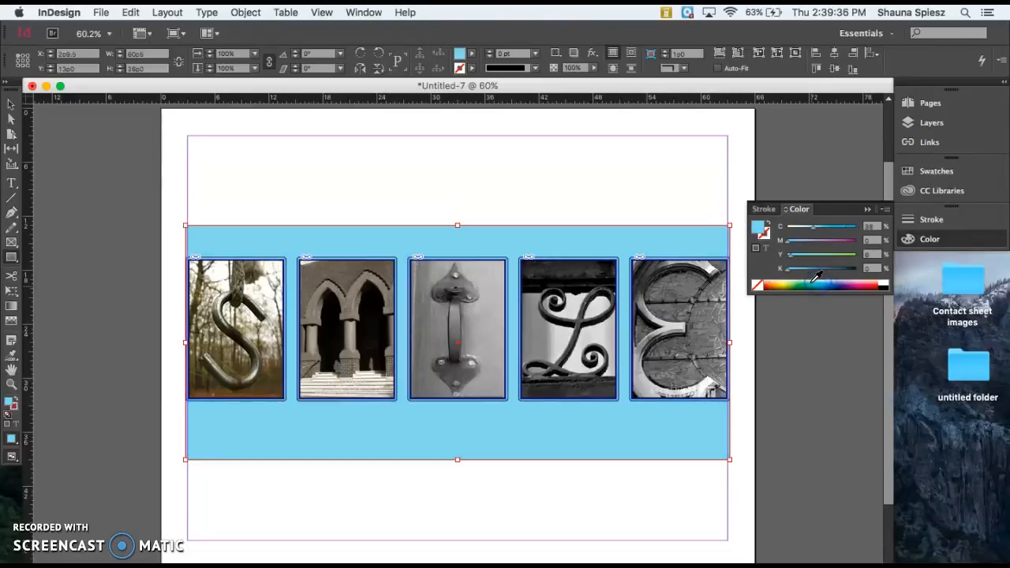
pyautogui.click(816, 281)
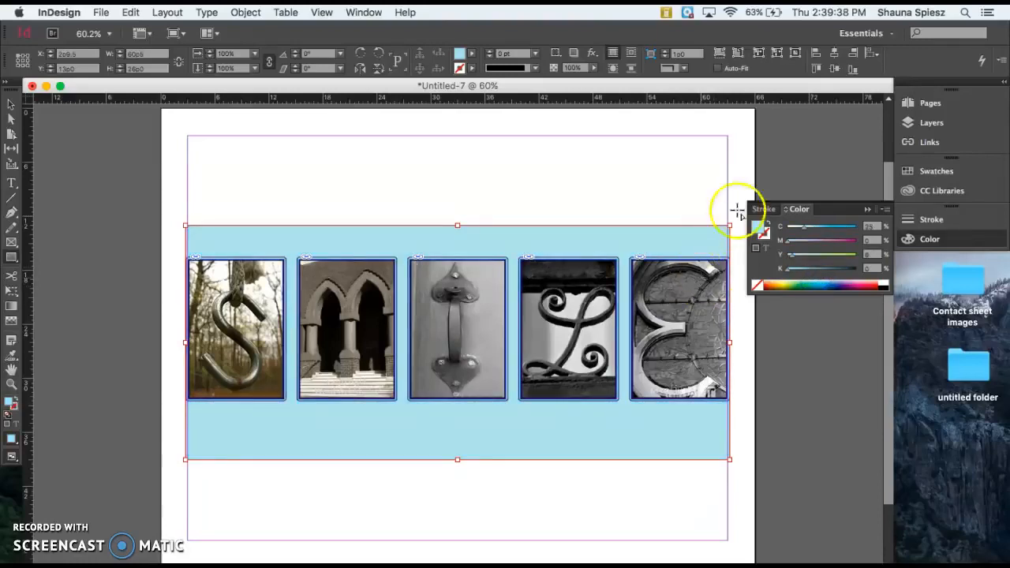
# Give the background rectangle a 6 pt dark navy stroke, about C=100 M=96 Y=0 K=62.
pyautogui.click(765, 235)
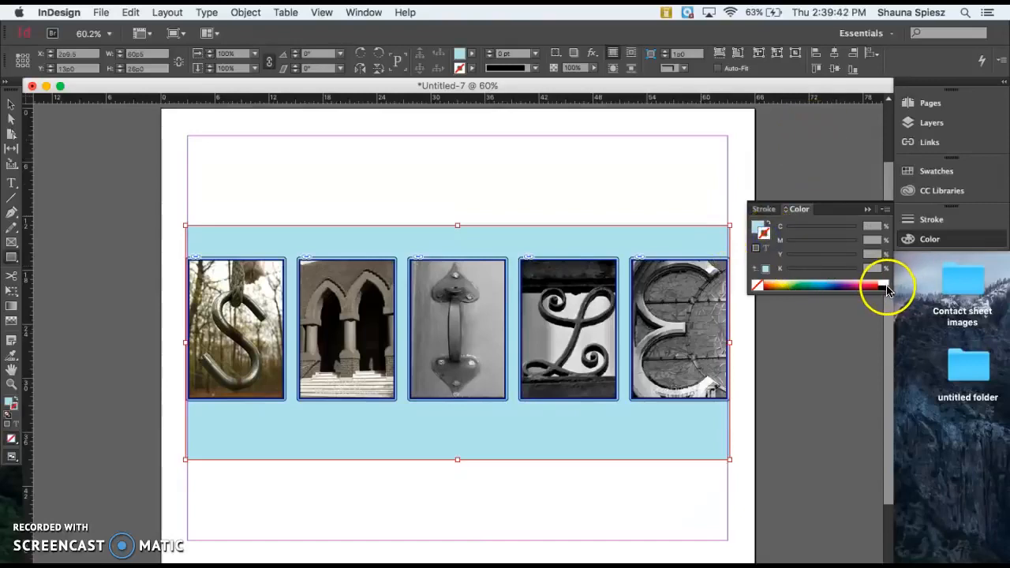
pyautogui.click(843, 286)
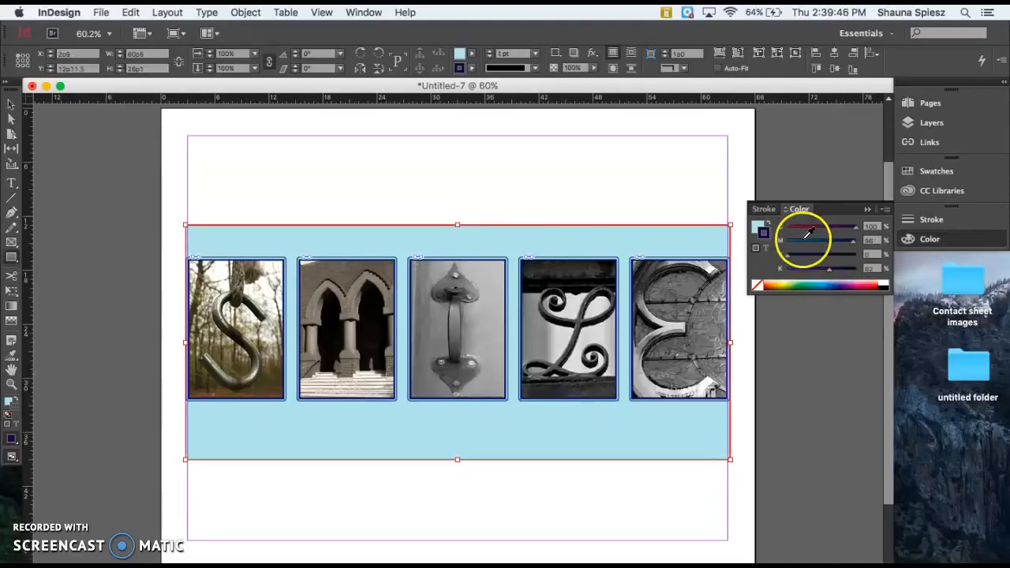
pyautogui.click(764, 209)
pyautogui.click(796, 224)
pyautogui.click(796, 225)
pyautogui.click(796, 225)
pyautogui.click(795, 225)
pyautogui.click(795, 225)
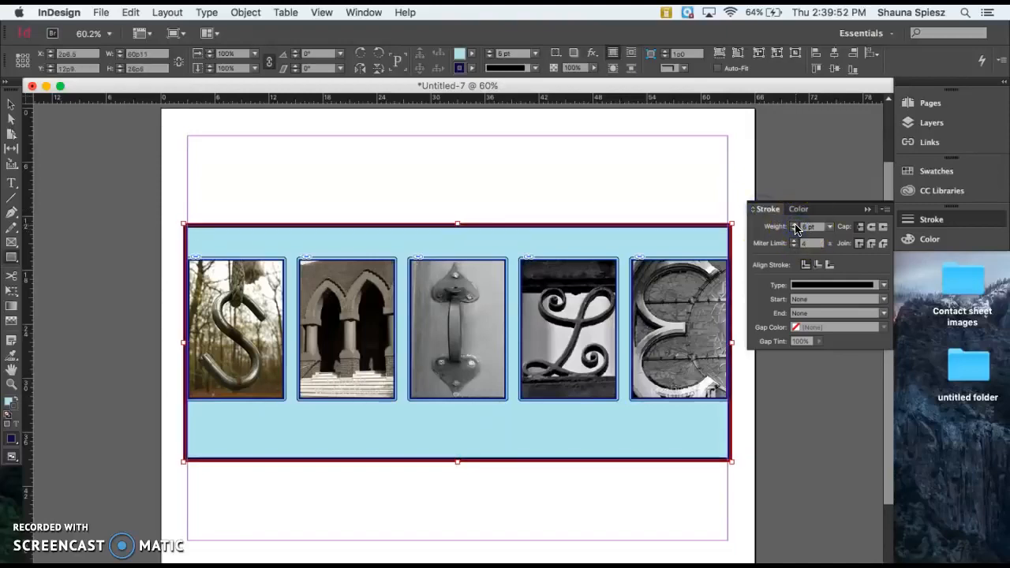
pyautogui.click(867, 210)
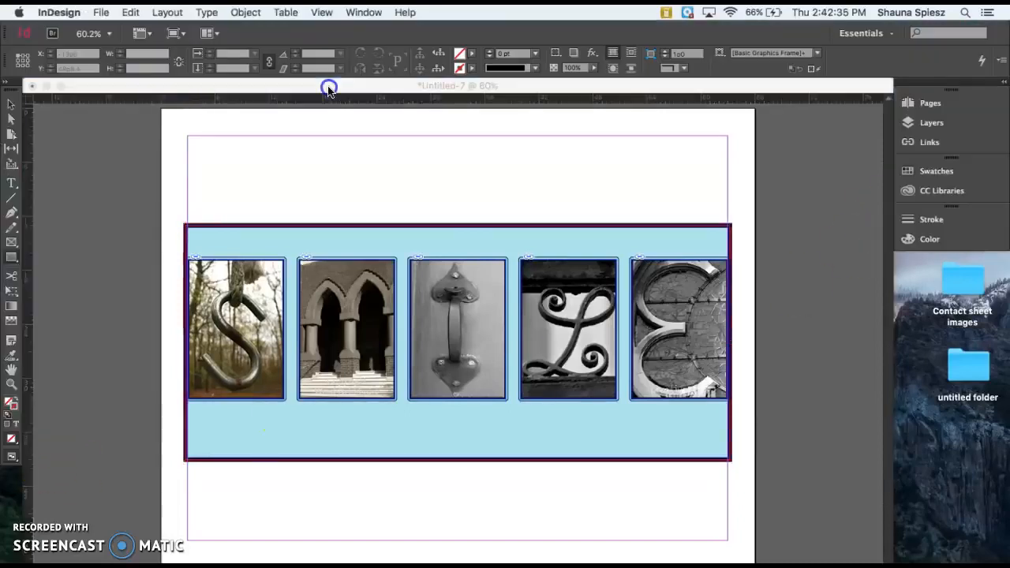
# Add a third layer to the document and lock the background layer.
pyautogui.click(329, 89)
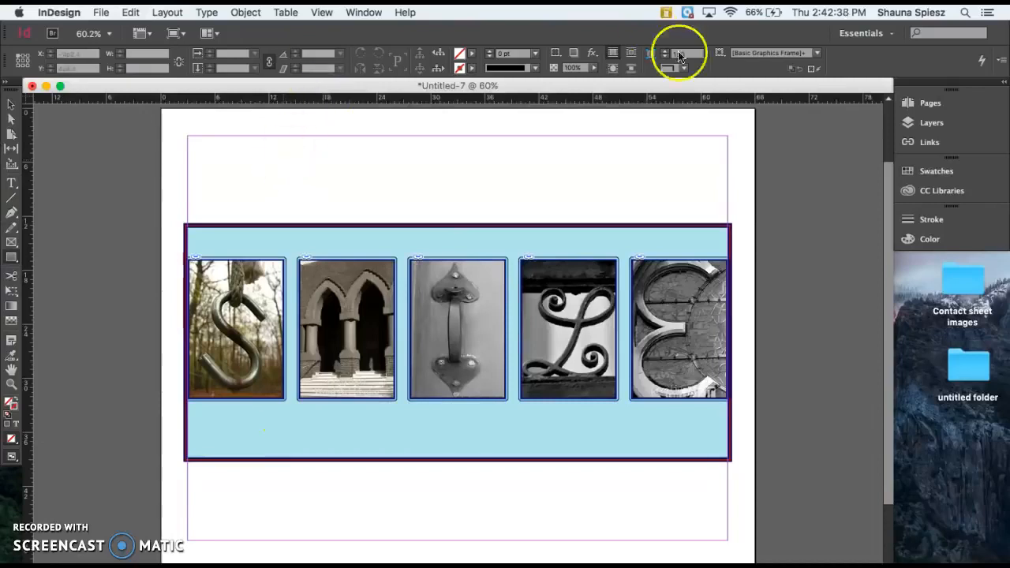
pyautogui.click(929, 124)
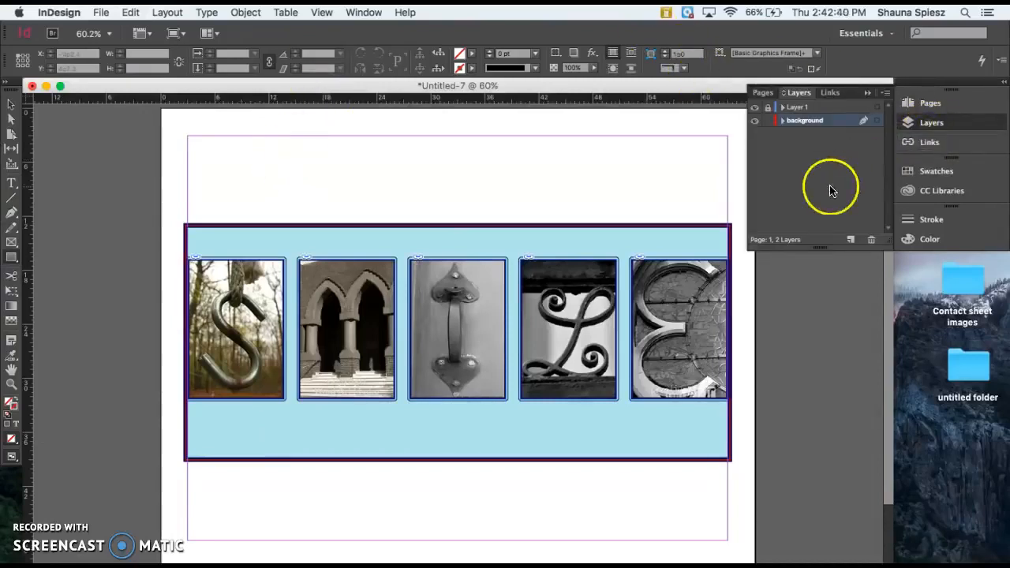
pyautogui.click(851, 241)
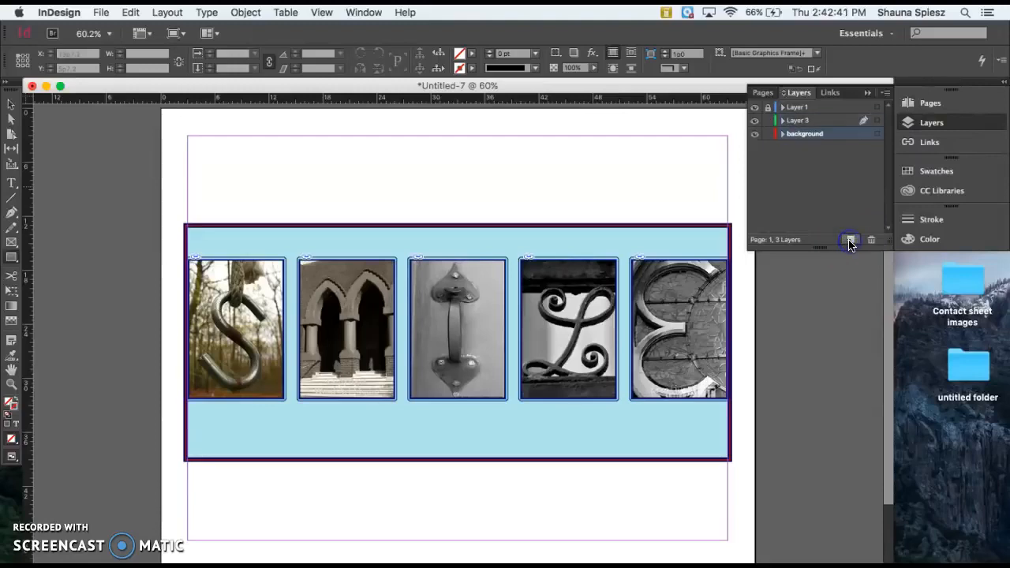
pyautogui.click(768, 107)
pyautogui.click(769, 136)
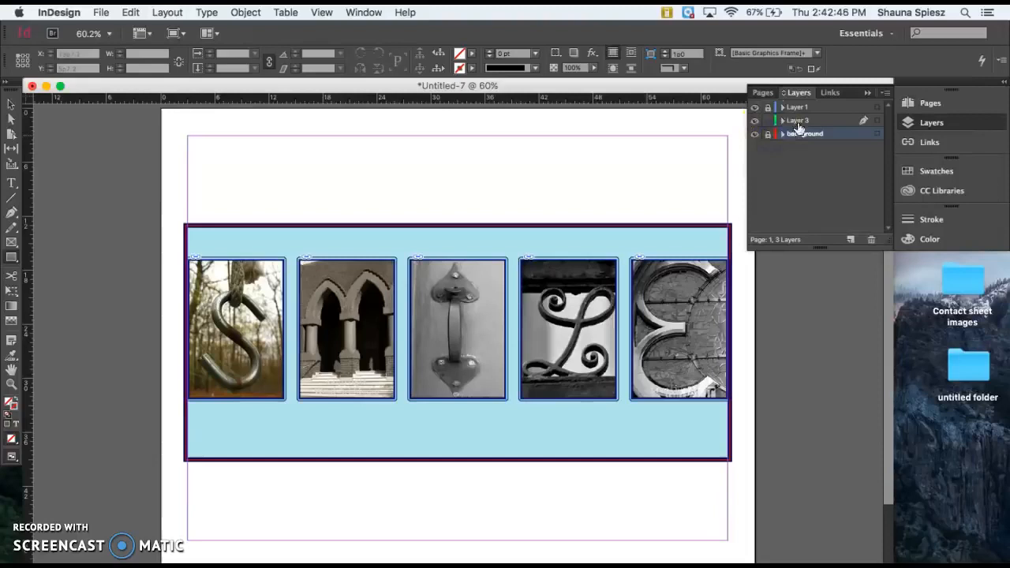
# Move the new layer below the background layer and rename it Texture.
pyautogui.moveTo(799, 123); pyautogui.dragTo(801, 135)
pyautogui.doubleClick(797, 134)
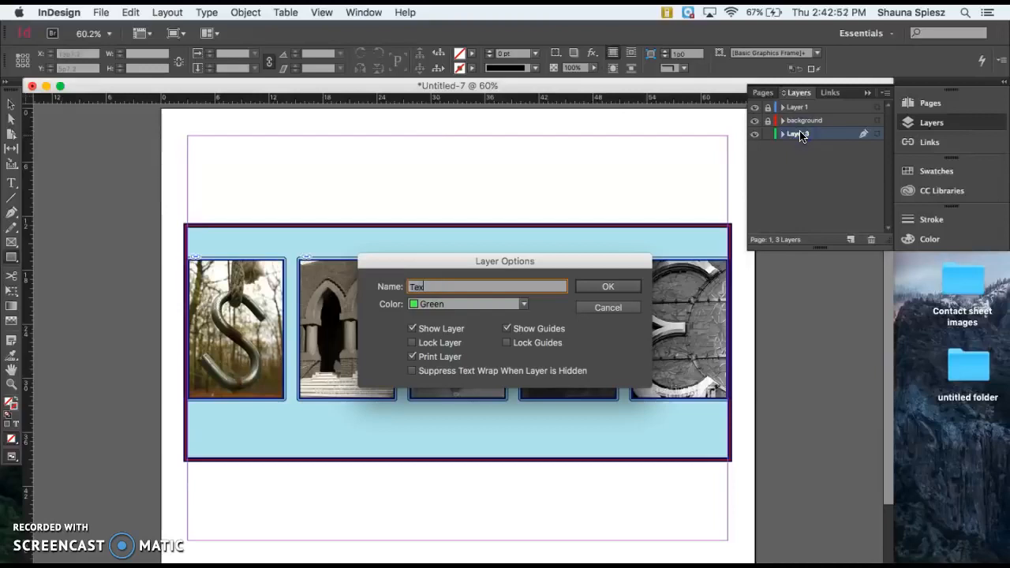
pyautogui.click(609, 286)
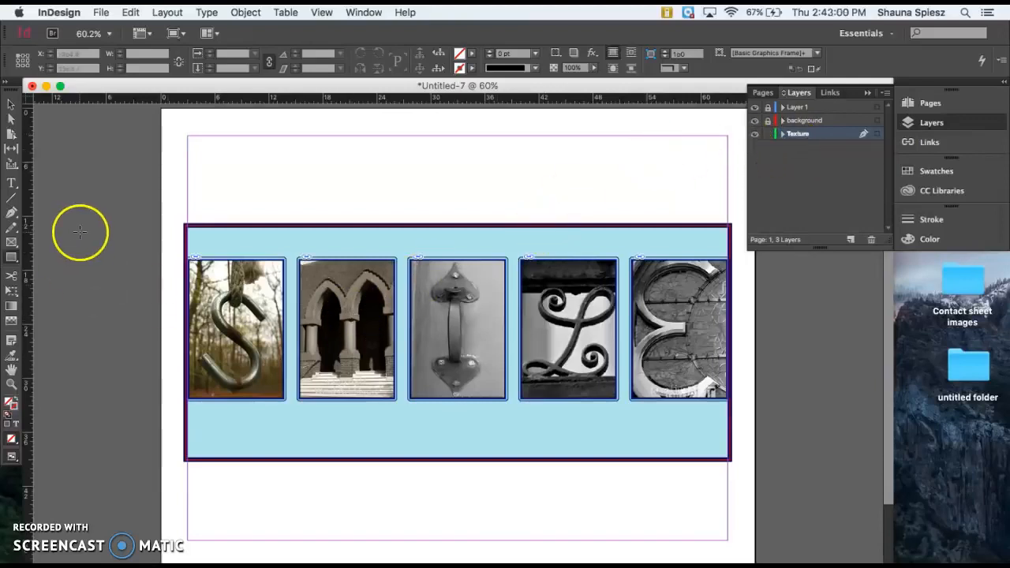
# Draw a rectangular placeholder frame on the Texture layer covering the whole page, 66p0 by 51p0.
pyautogui.click(11, 240)
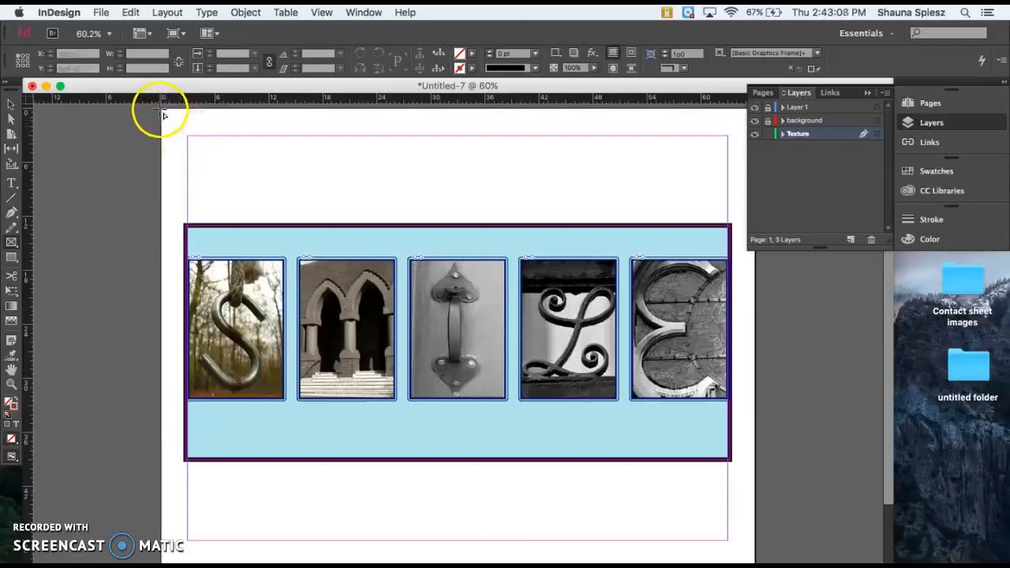
pyautogui.moveTo(161, 110); pyautogui.dragTo(756, 567)
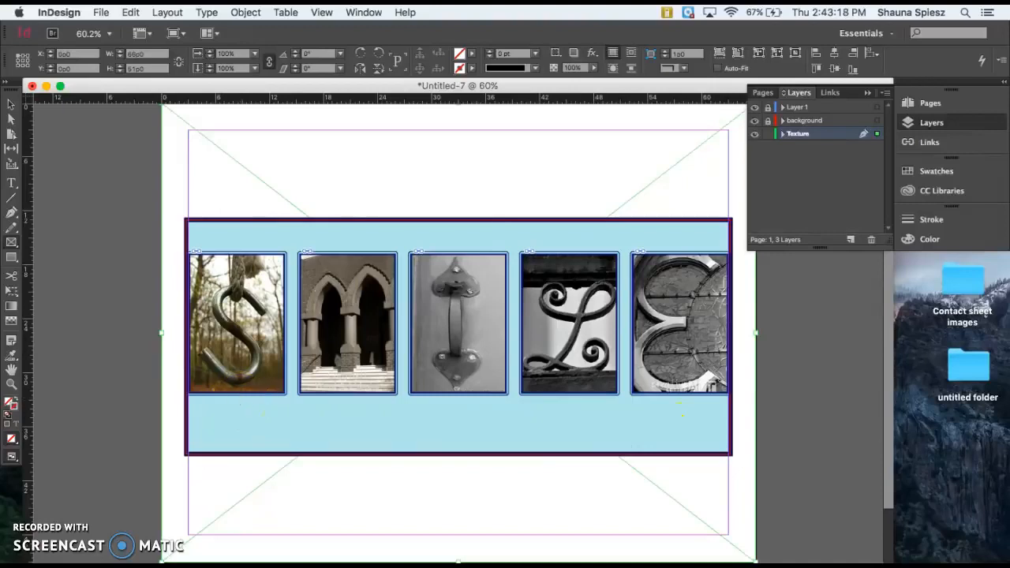
# Place the image FullSizeRender (3).jpg from the Desktop into the full-page frame on the Texture layer.
pyautogui.click(12, 105)
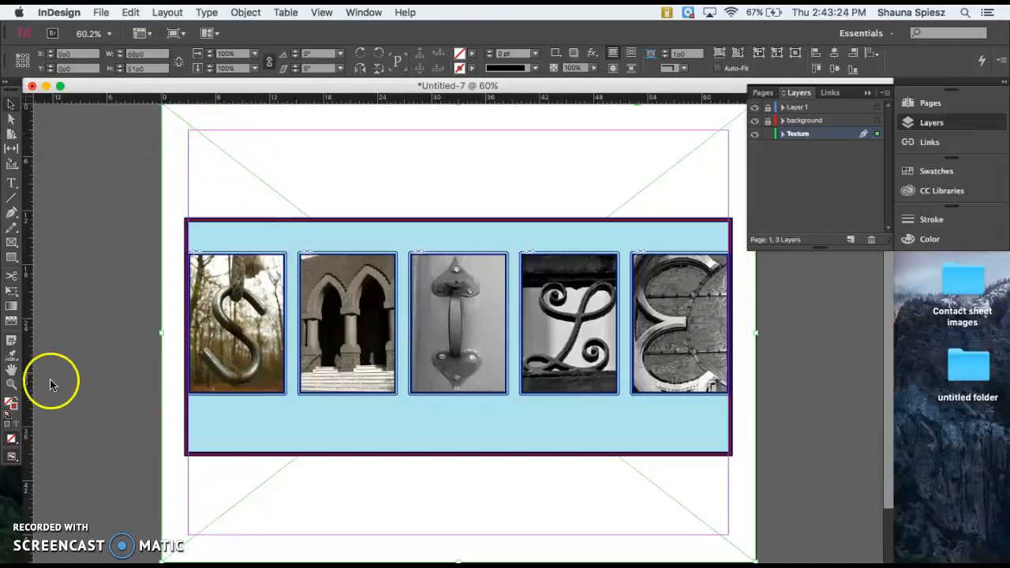
pyautogui.doubleClick(181, 86)
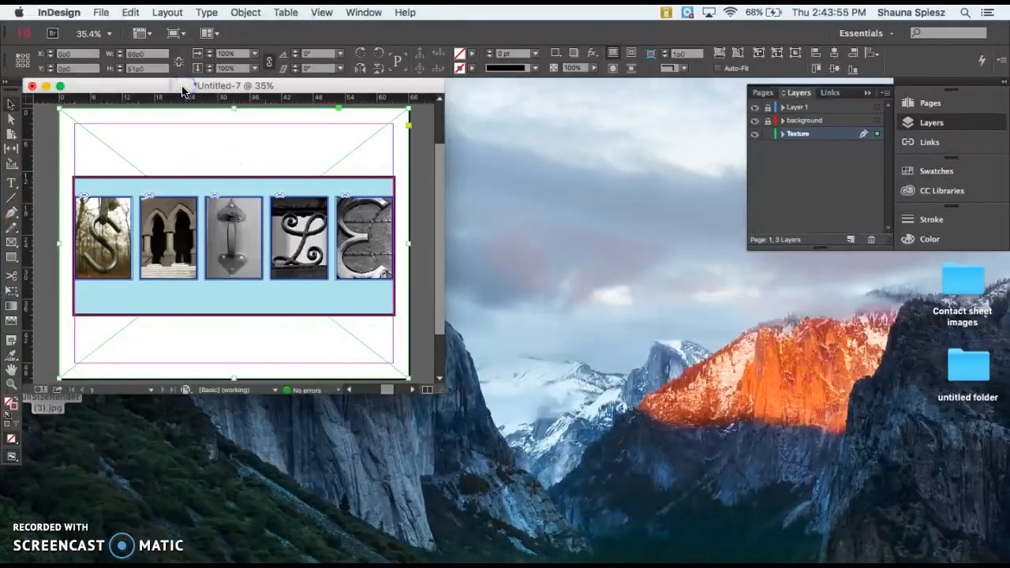
pyautogui.doubleClick(182, 90)
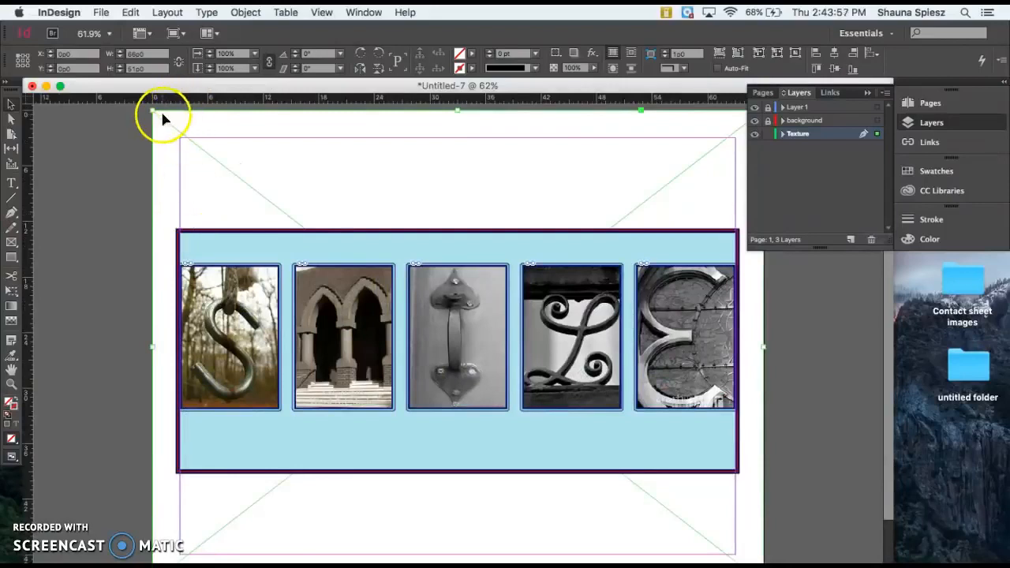
pyautogui.click(101, 12)
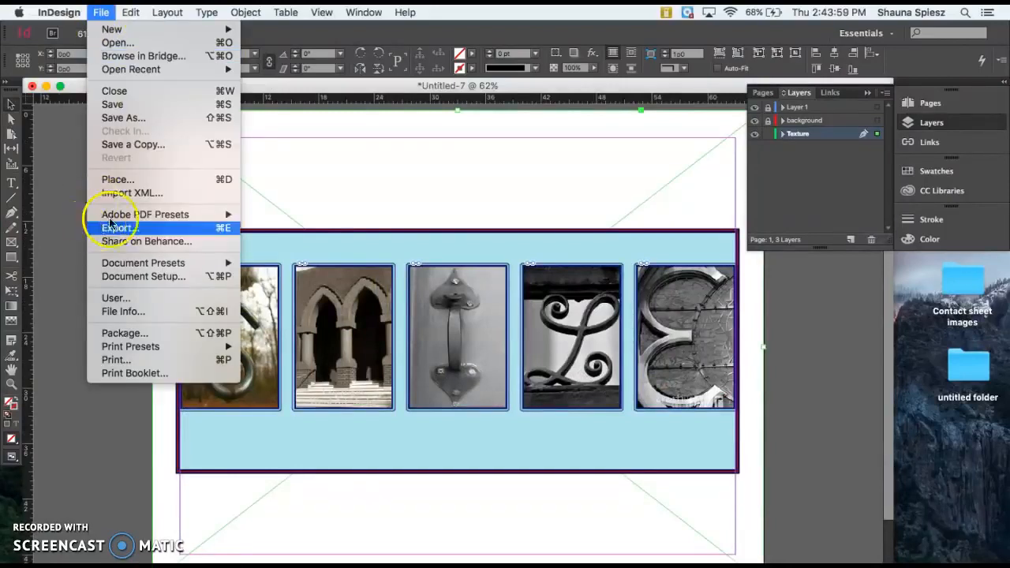
pyautogui.click(114, 180)
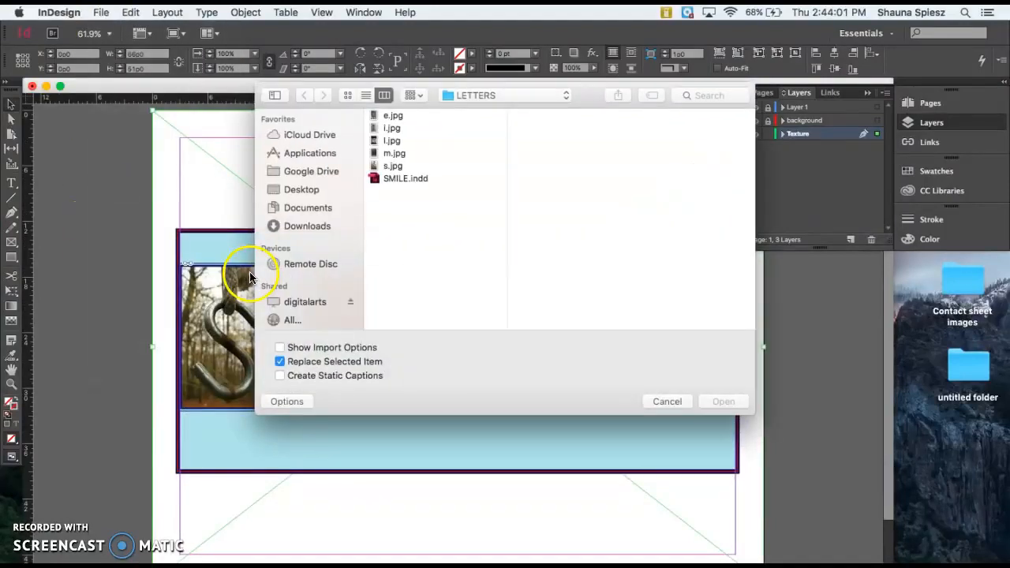
pyautogui.click(306, 191)
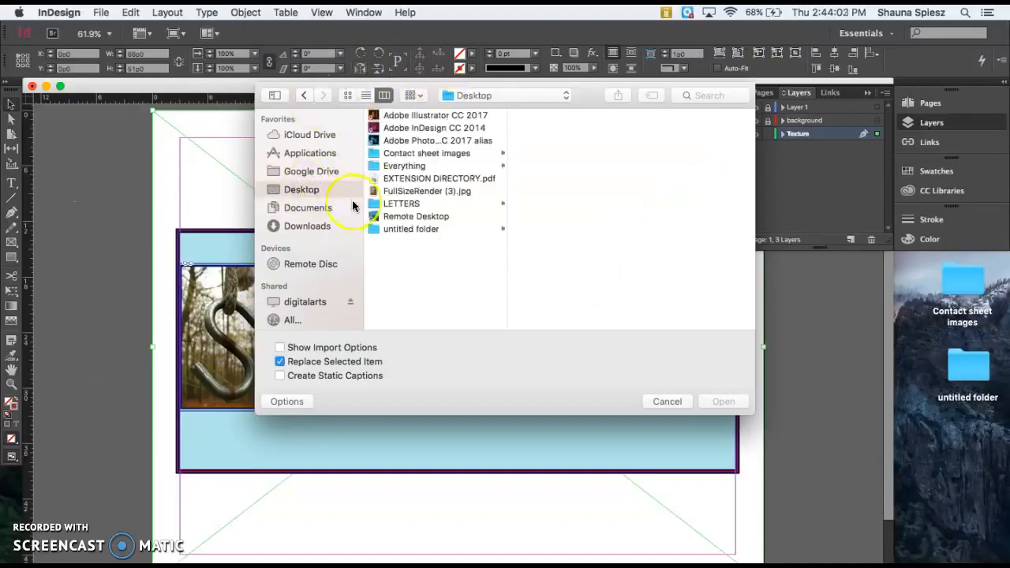
pyautogui.click(395, 195)
pyautogui.click(719, 400)
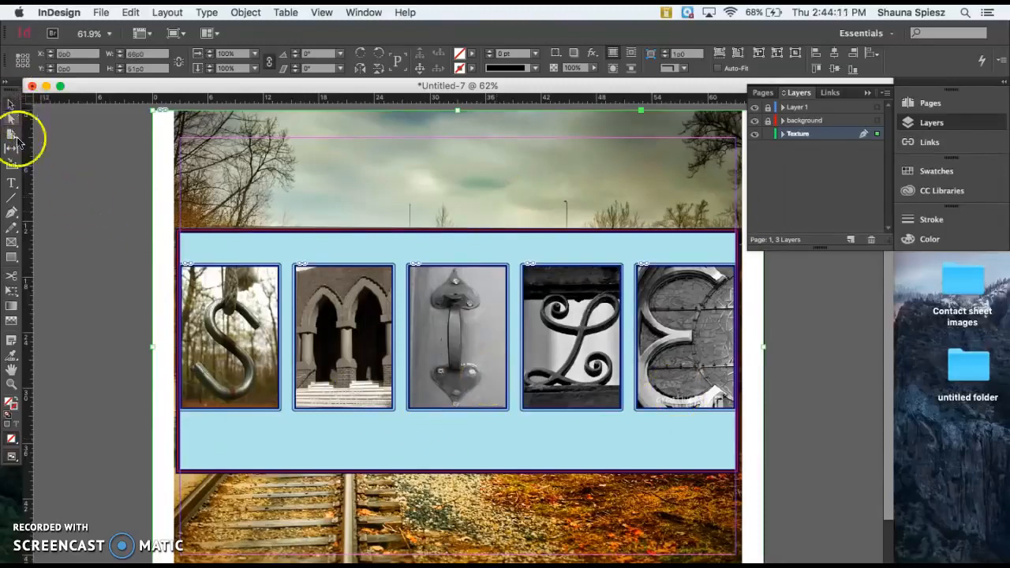
pyautogui.click(24, 562)
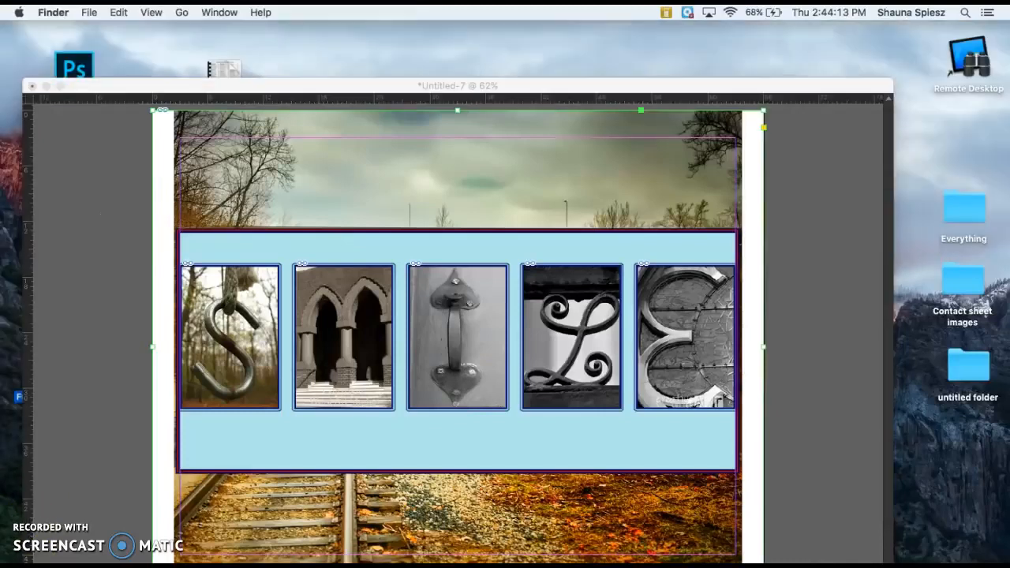
pyautogui.click(416, 87)
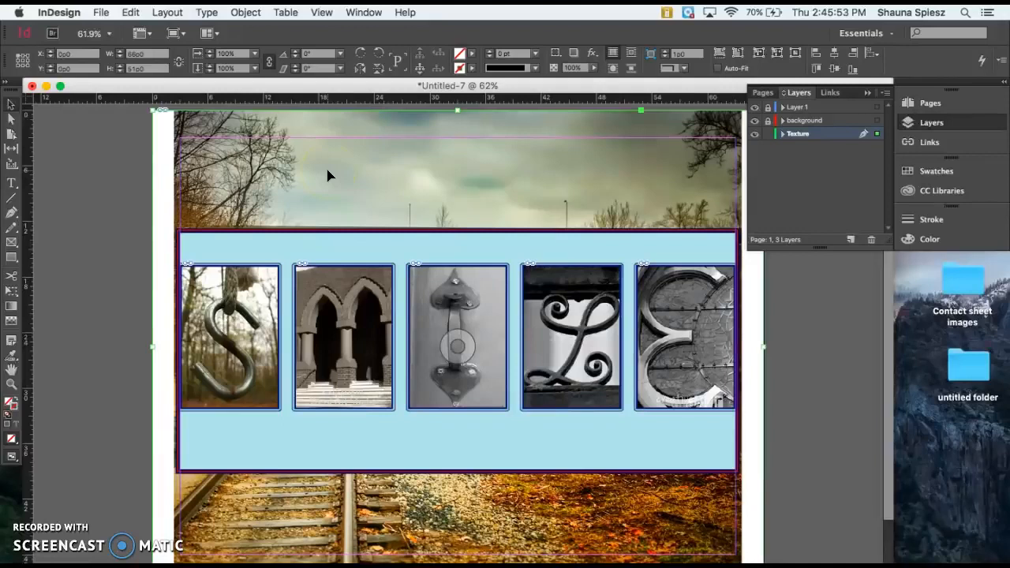
# Lower the texture image frame's opacity to 45% in its transparency effects.
pyautogui.rightClick(364, 206)
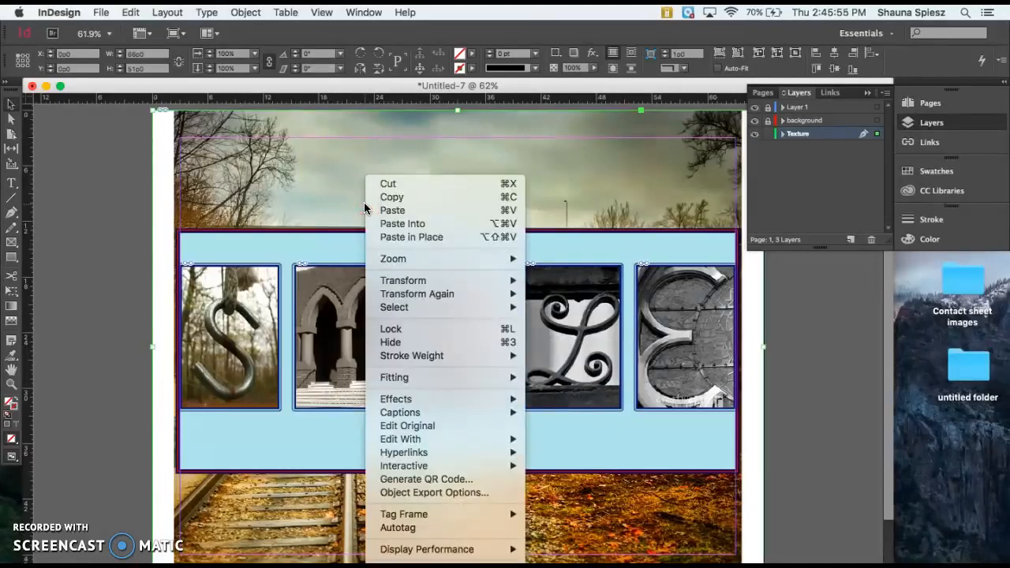
pyautogui.moveTo(420, 400)
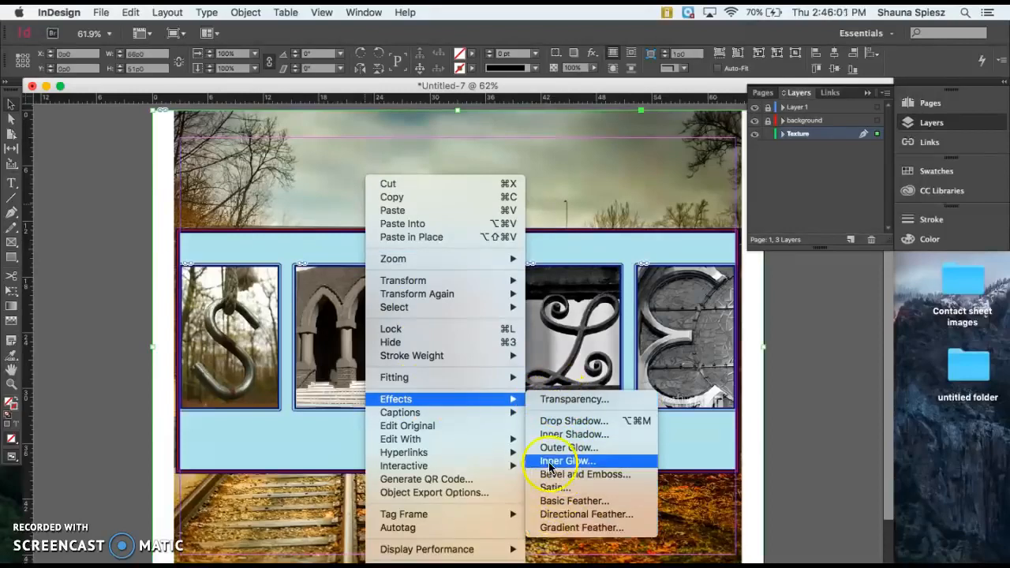
pyautogui.click(566, 400)
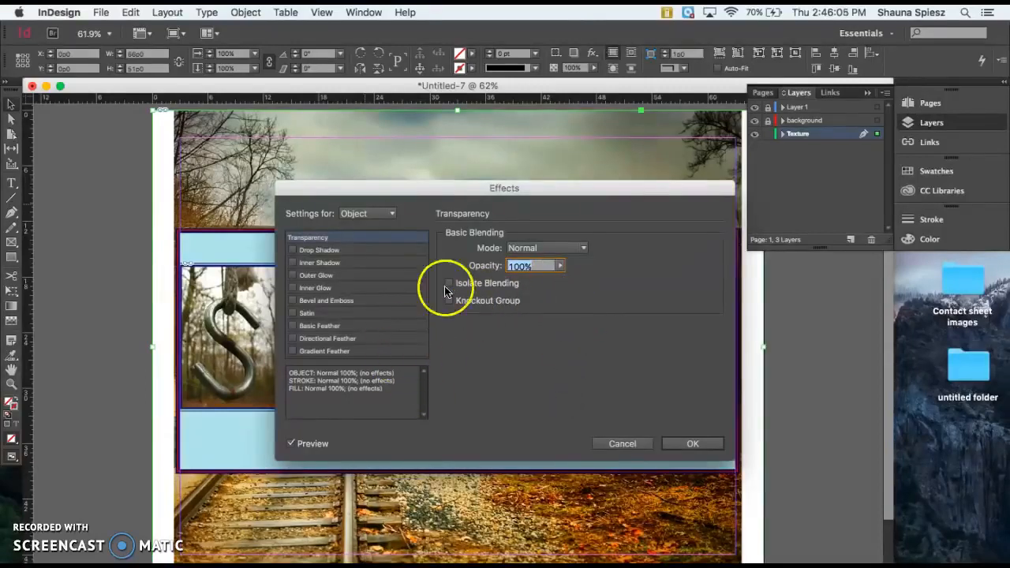
pyautogui.moveTo(559, 270); pyautogui.dragTo(528, 286)
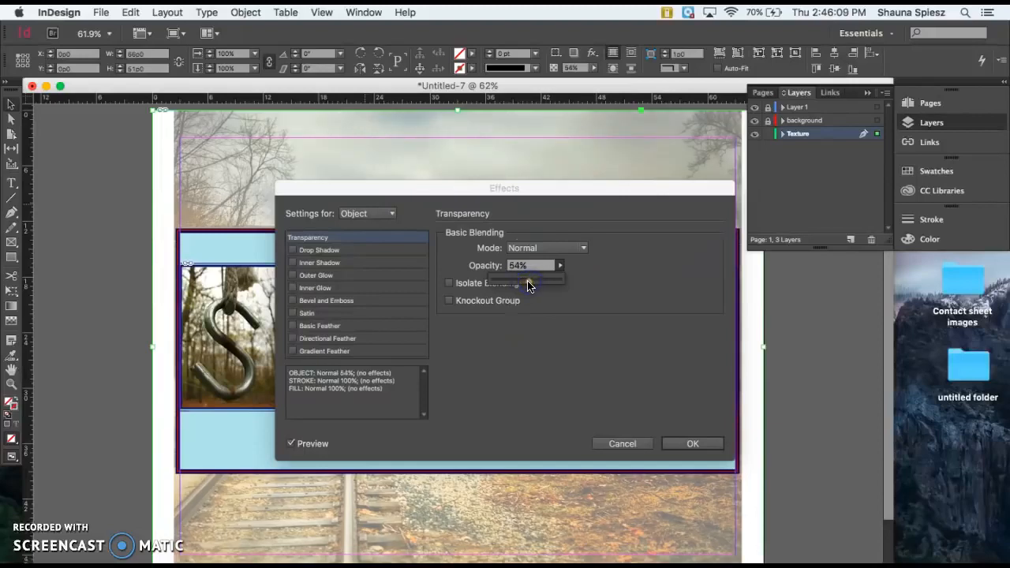
pyautogui.click(688, 442)
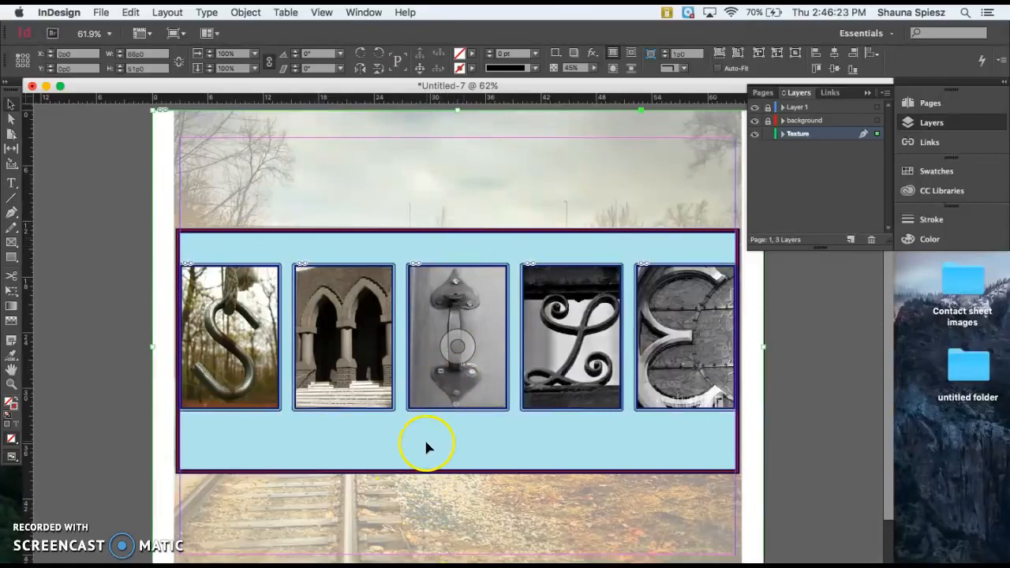
# Unlock the background layer and extend the light blue rectangle downward to a height of about 31p10.
pyautogui.click(436, 228)
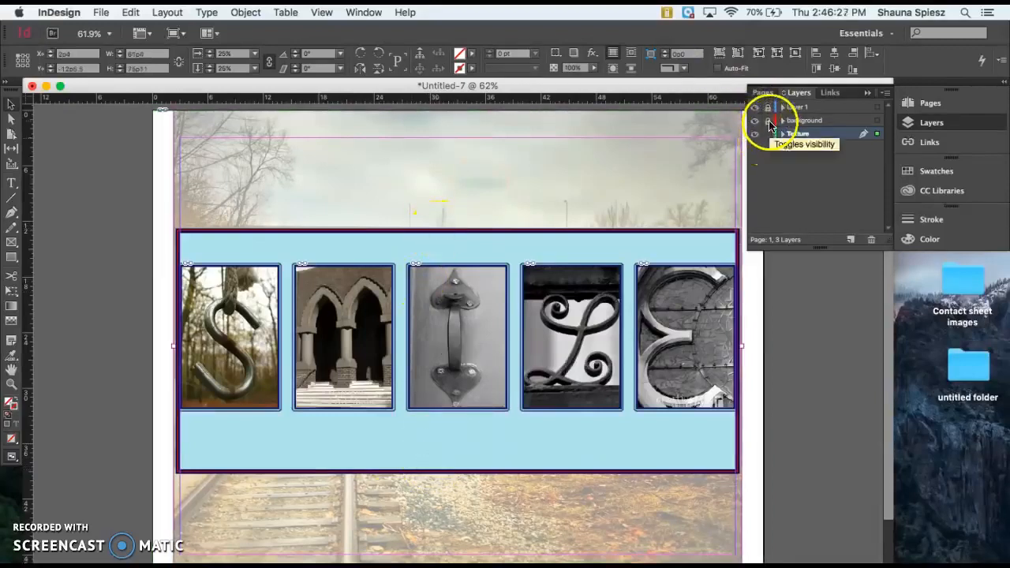
pyautogui.click(439, 467)
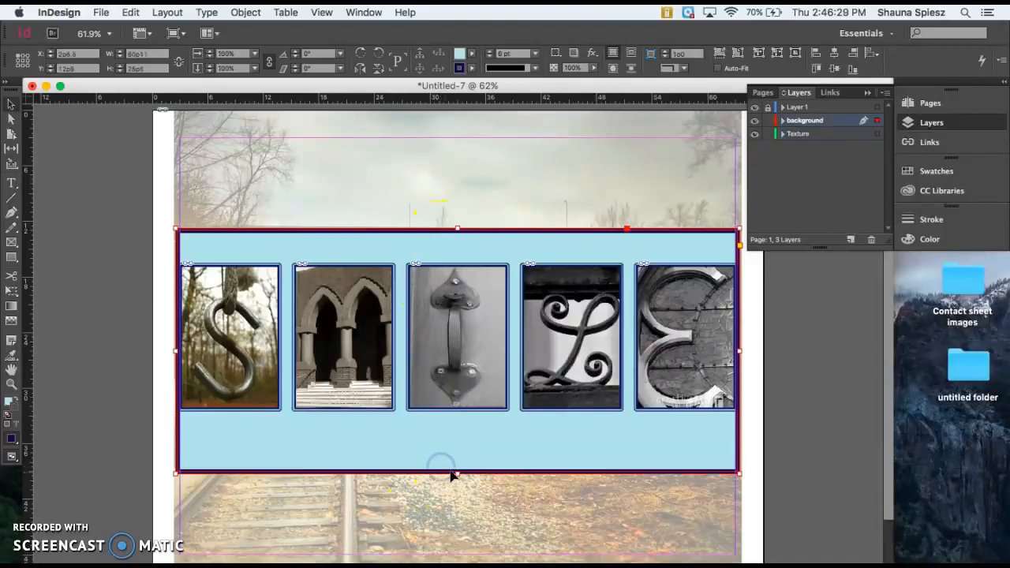
pyautogui.moveTo(457, 474); pyautogui.dragTo(463, 522)
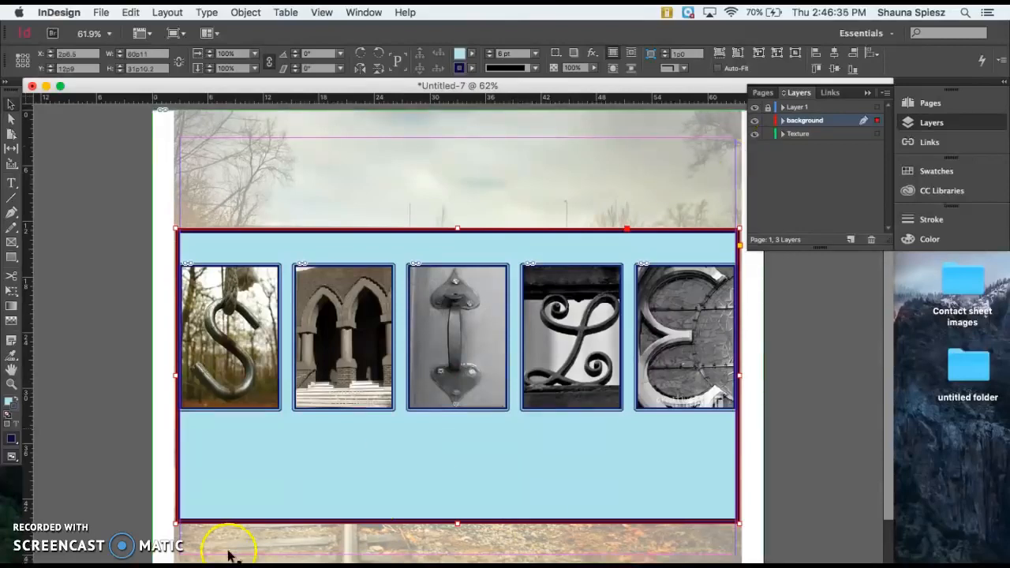
# Draw a wide text frame beneath the letter images and paste in the line "Share your smile with the world. ...".
pyautogui.click(10, 185)
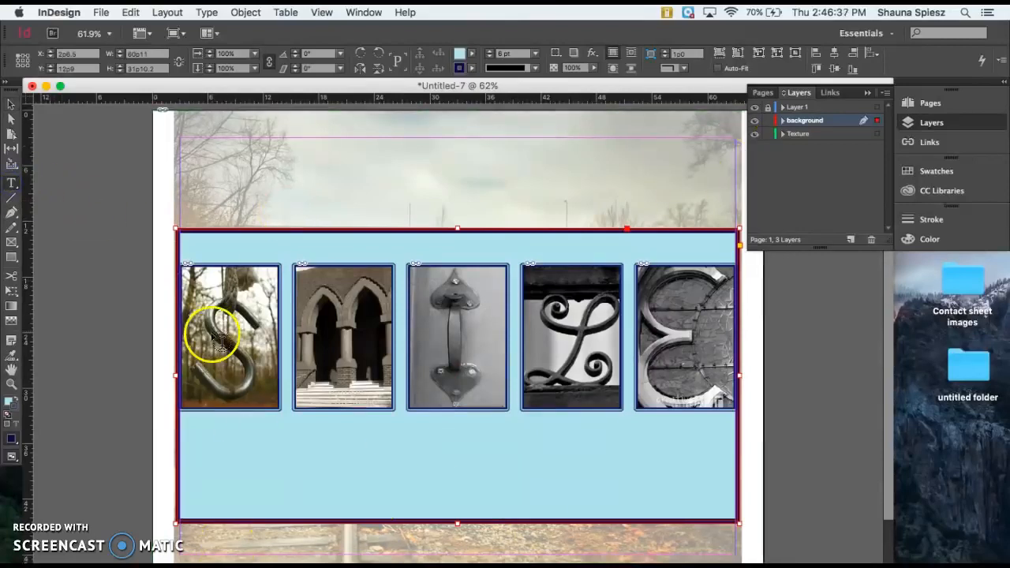
pyautogui.moveTo(191, 423); pyautogui.dragTo(715, 487)
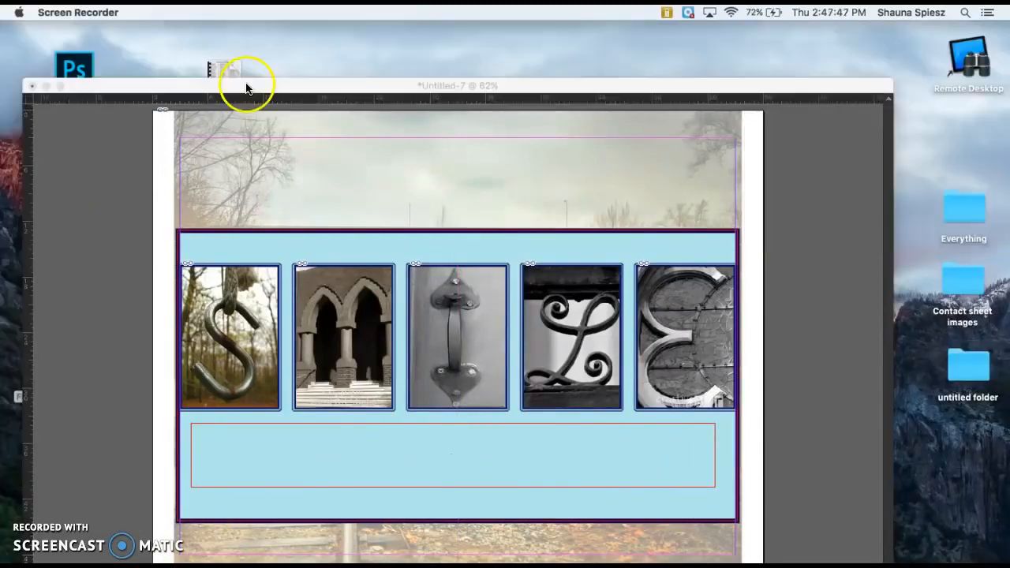
pyautogui.click(246, 87)
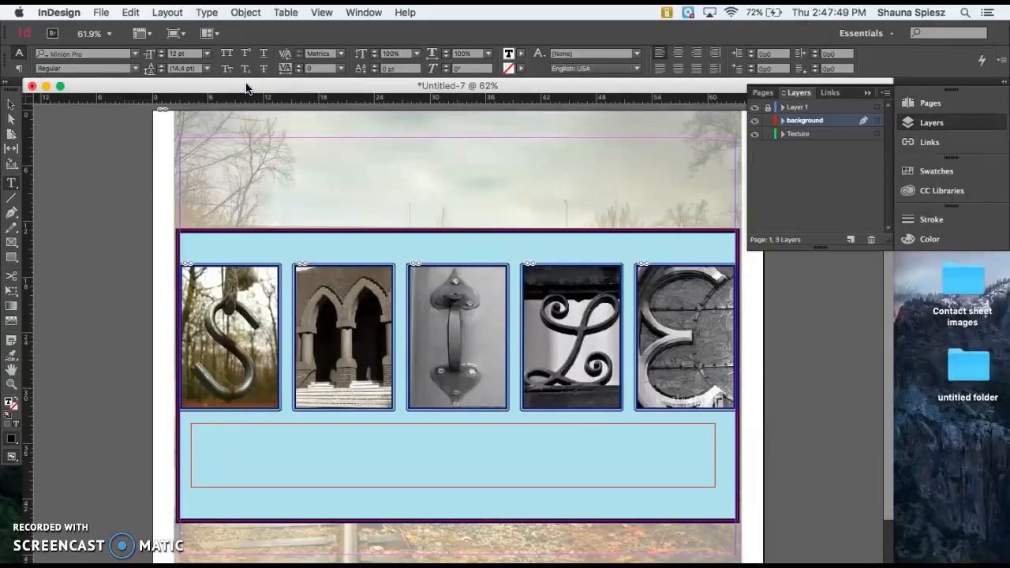
pyautogui.click(249, 422)
pyautogui.press('super+v')
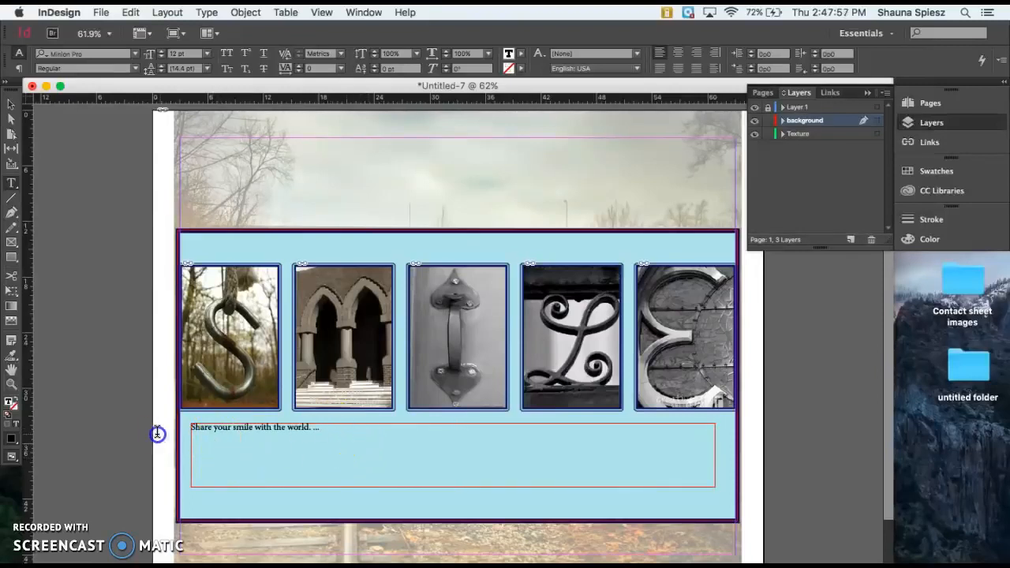
# Set the size of the entire pasted line of text to 36 pt.
pyautogui.press('super+a')
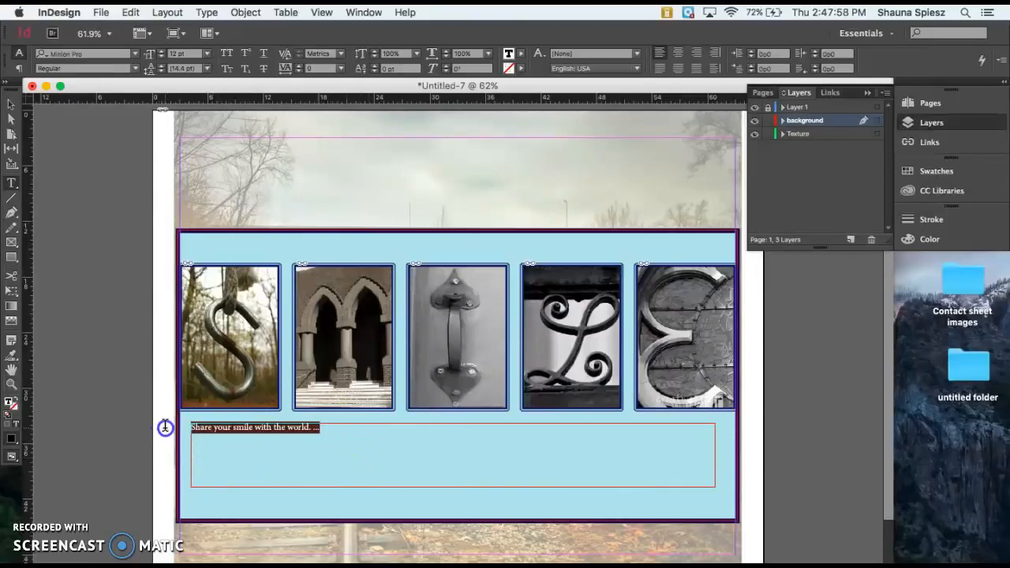
pyautogui.click(331, 430)
pyautogui.moveTo(330, 430); pyautogui.dragTo(83, 426)
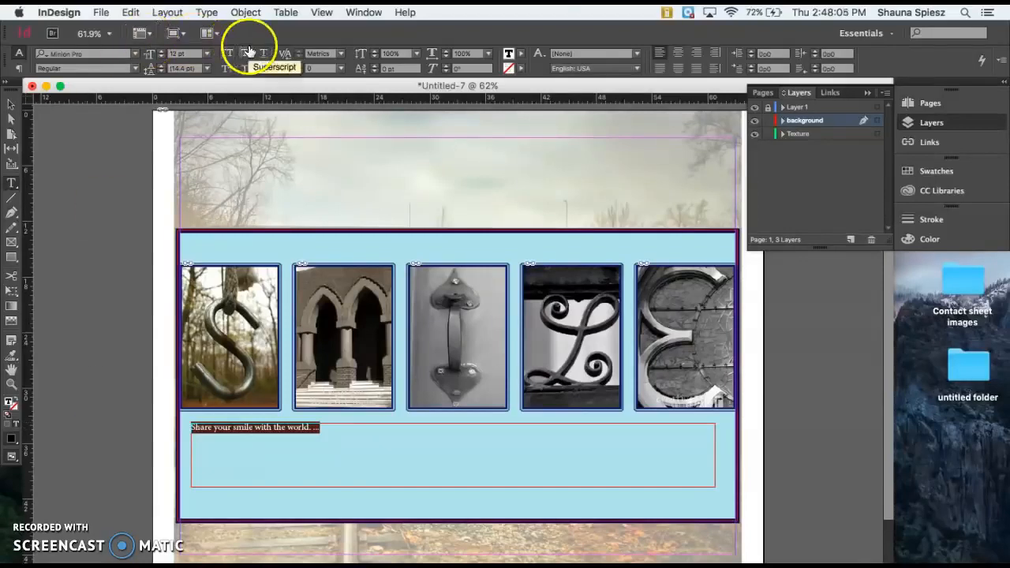
pyautogui.click(204, 55)
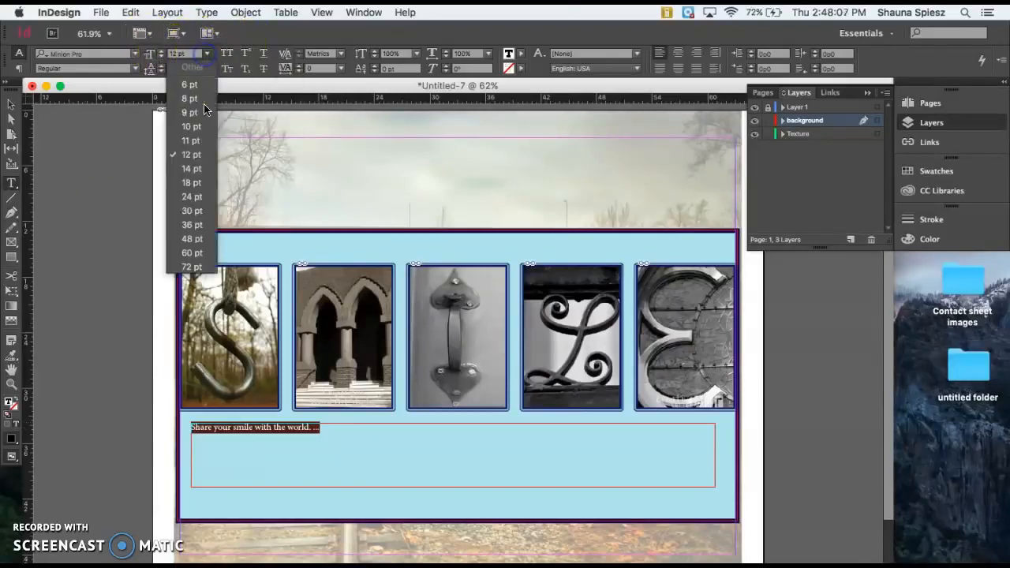
pyautogui.click(180, 227)
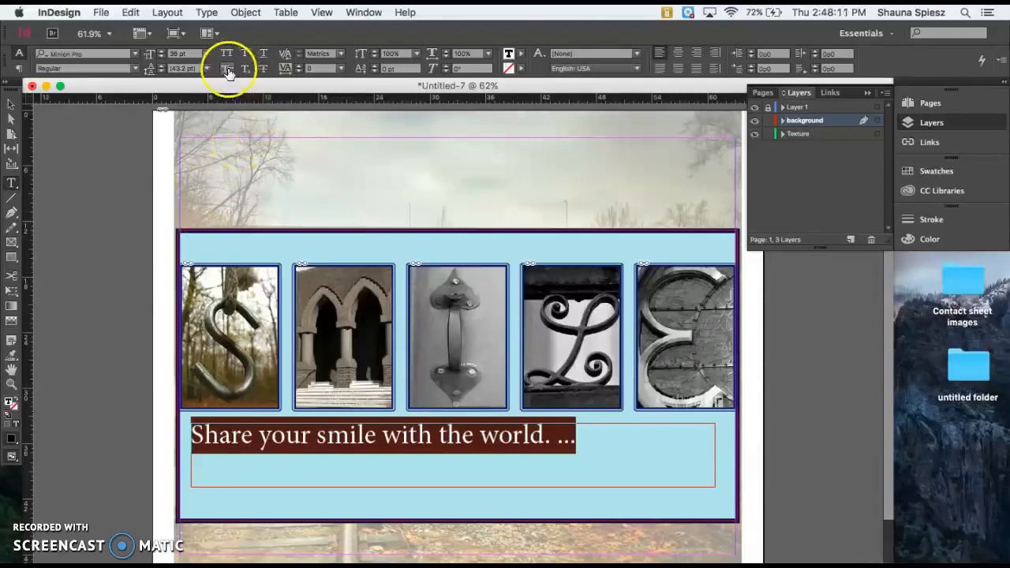
# Try the Krungthep font on the tagline, and settle on Abadi MT Condensed Light.
pyautogui.click(138, 55)
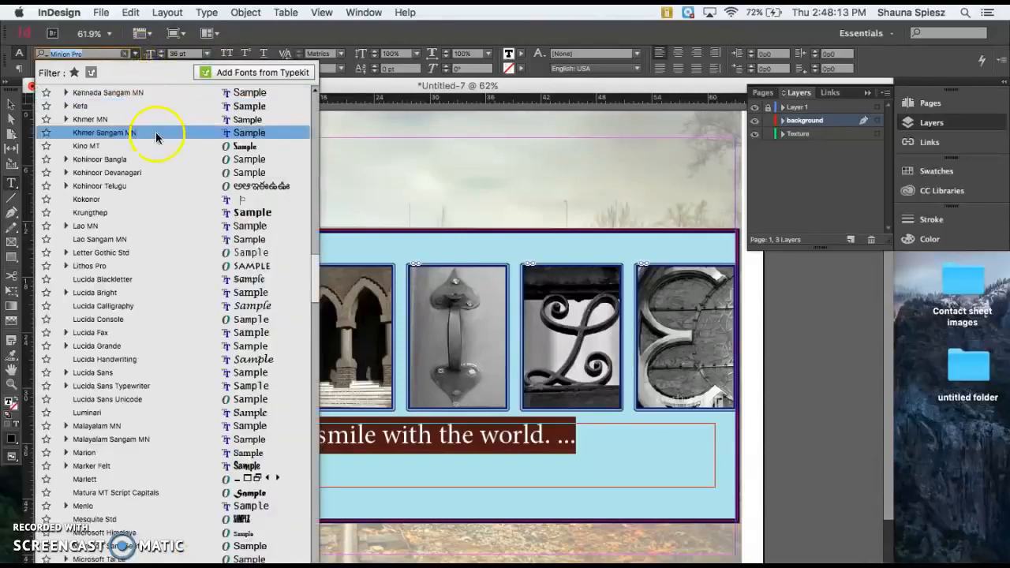
pyautogui.click(180, 214)
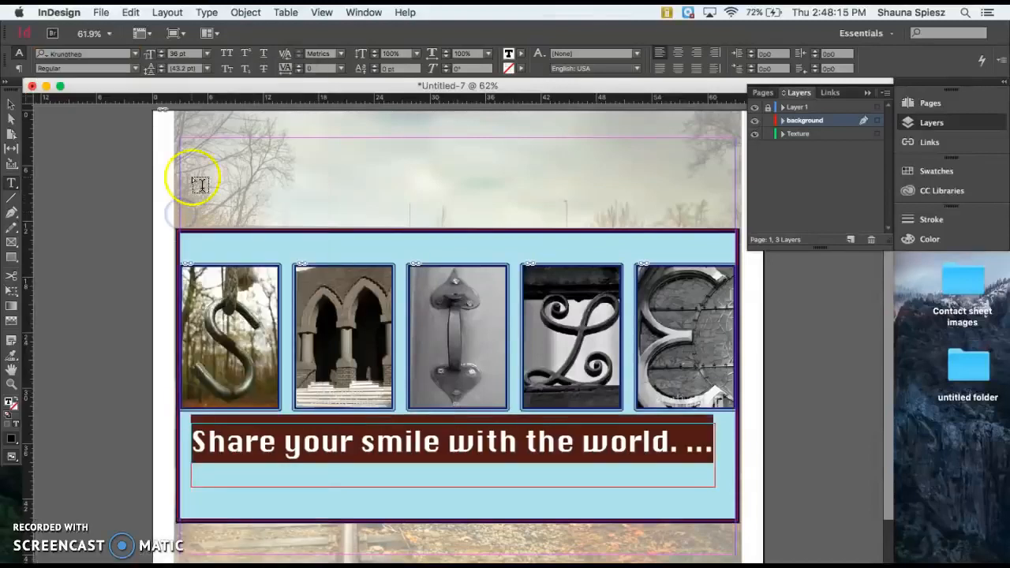
pyautogui.click(135, 54)
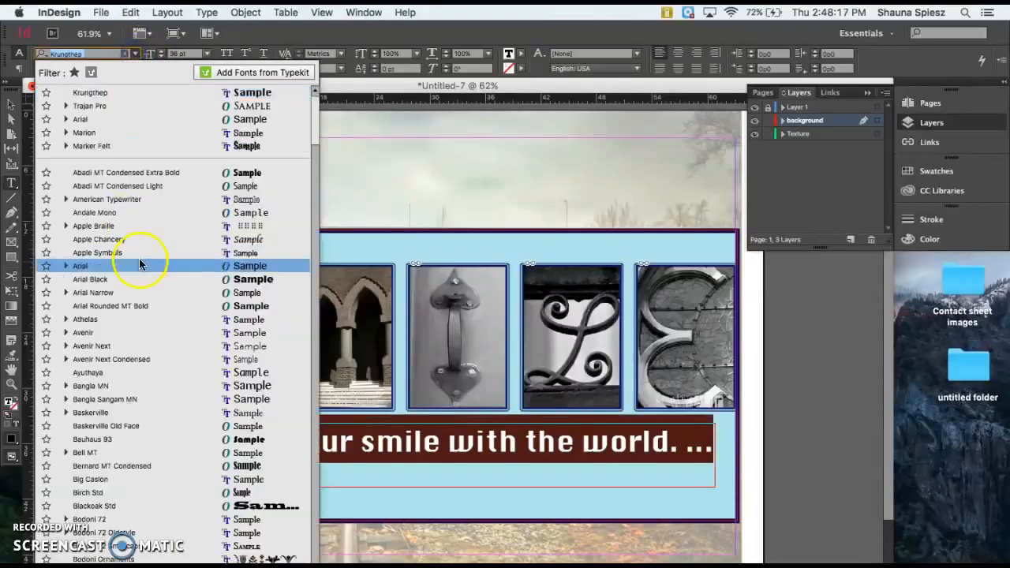
pyautogui.click(148, 186)
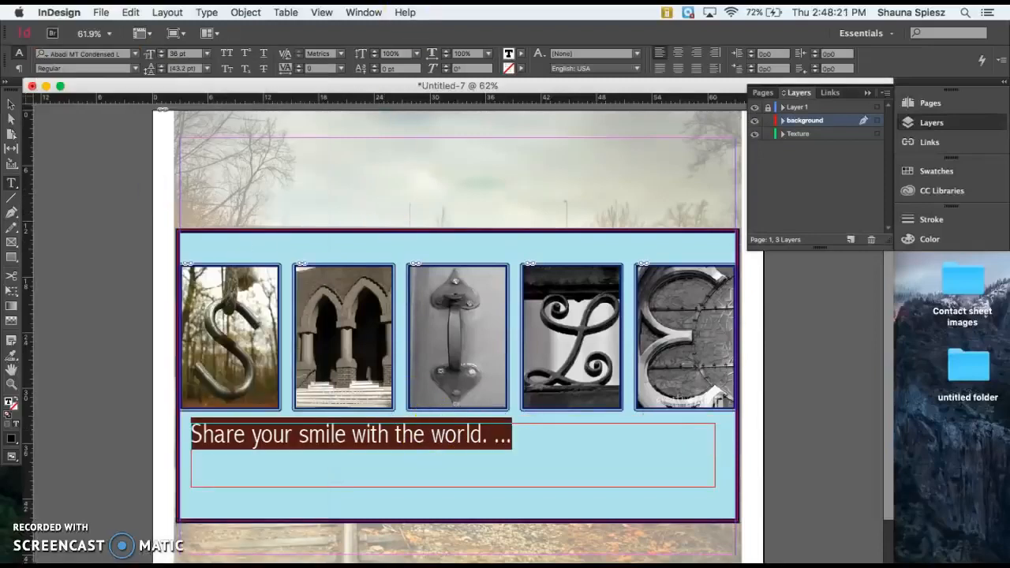
# Widen the tagline's tracking to 200 so the text nearly fills the frame on a single line.
pyautogui.click(300, 70)
pyautogui.click(300, 70)
pyautogui.click(300, 69)
pyautogui.click(300, 69)
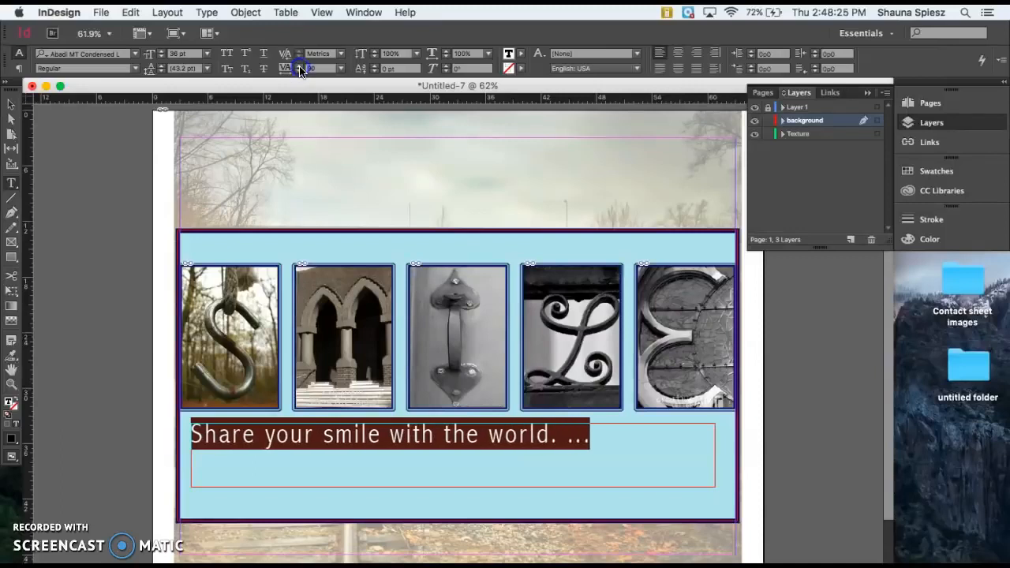
pyautogui.click(300, 69)
pyautogui.click(300, 69)
pyautogui.click(300, 69)
pyautogui.click(300, 70)
pyautogui.click(300, 70)
pyautogui.click(300, 69)
pyautogui.click(300, 70)
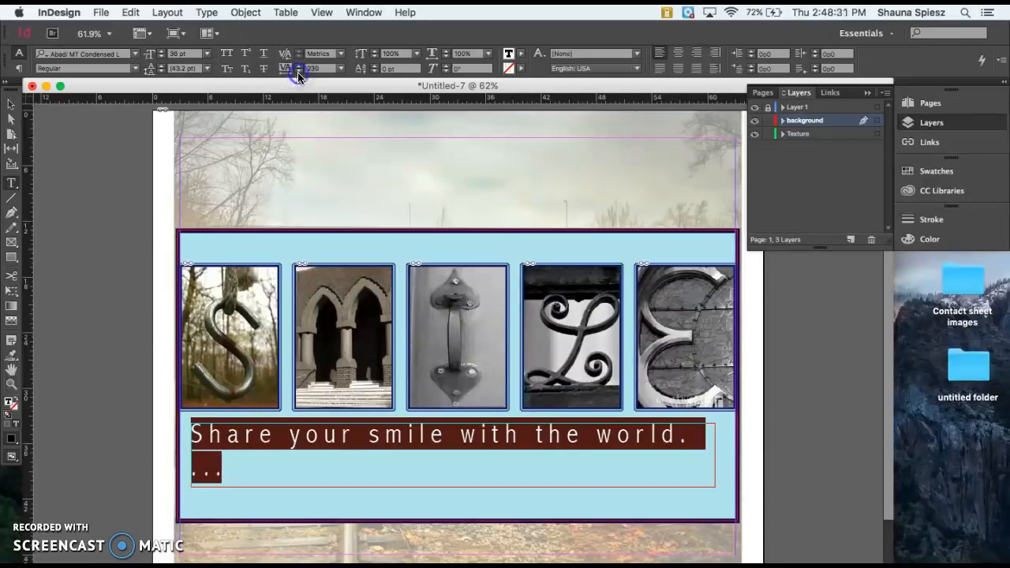
pyautogui.click(300, 72)
pyautogui.click(300, 72)
pyautogui.click(300, 73)
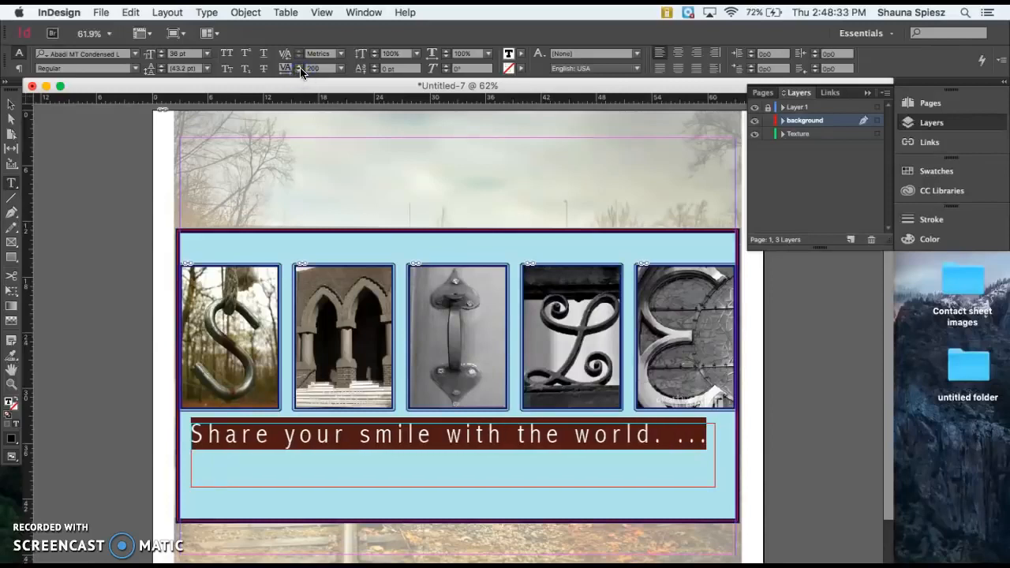
# Try the C=100 M=0 Y=0 K=0 swatch as the tagline's fill colour and return it to Black.
pyautogui.click(514, 55)
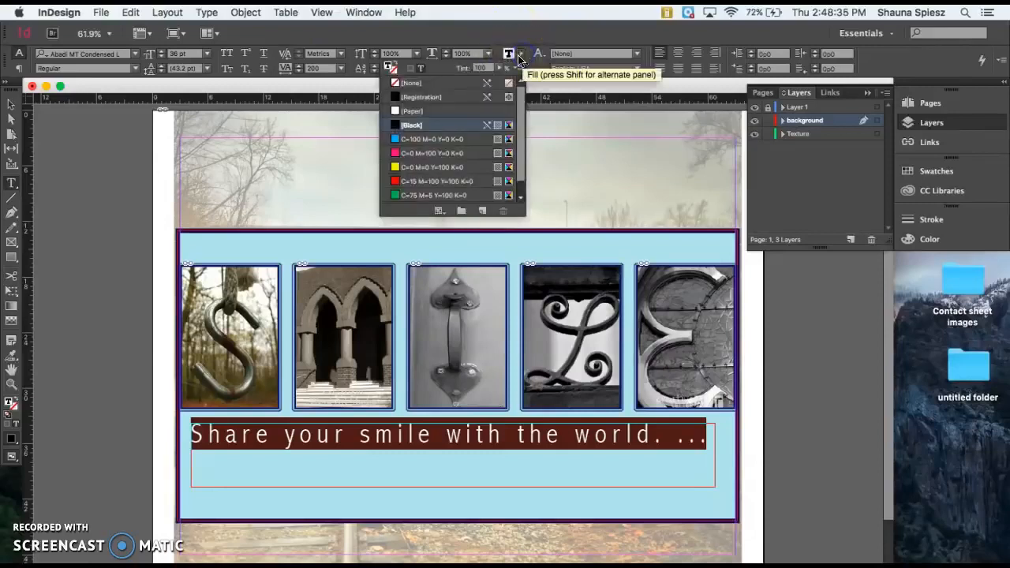
pyautogui.click(432, 142)
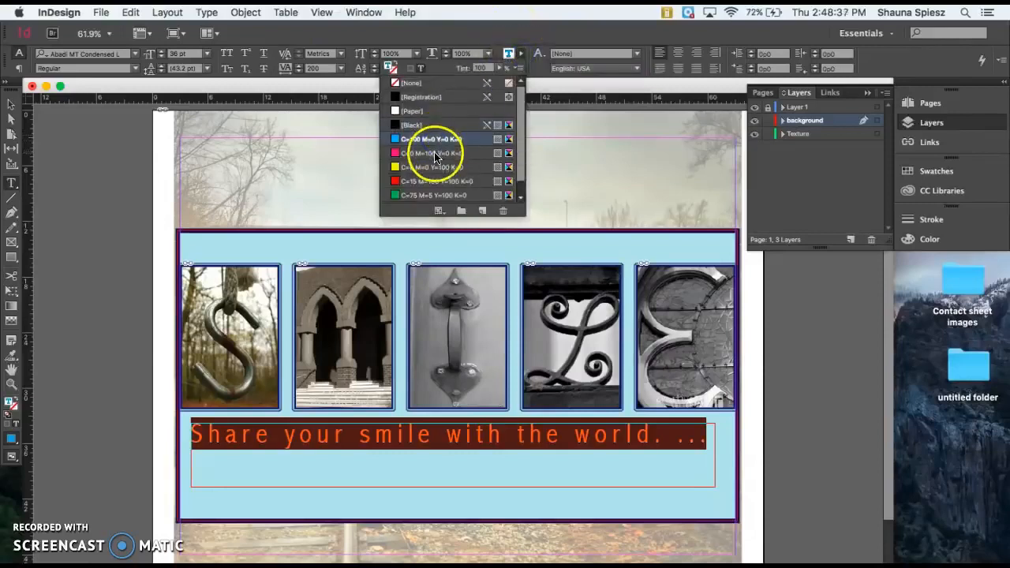
pyautogui.click(433, 126)
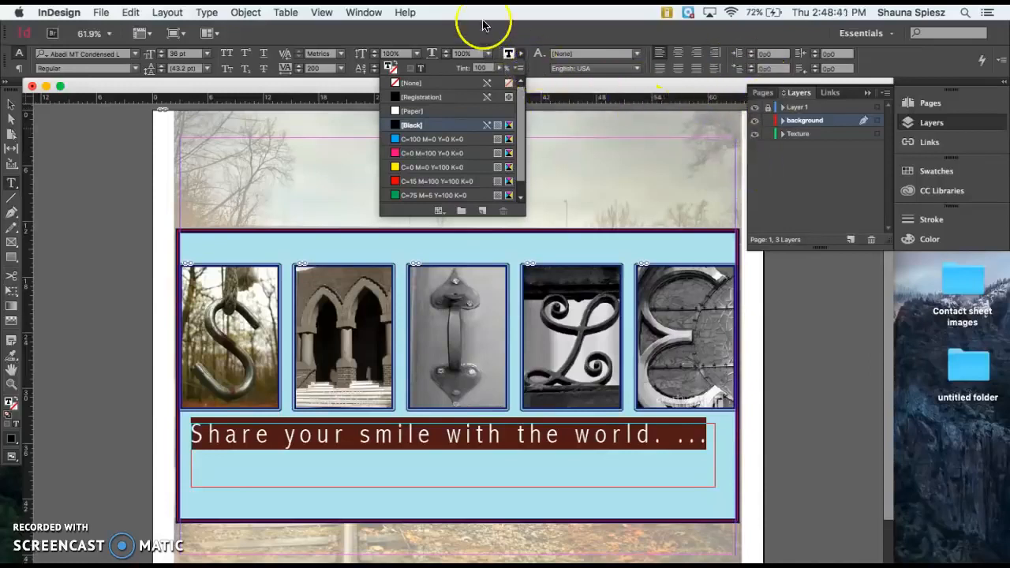
# Unlock Layer 1 and select all five SMILE letter images together.
pyautogui.click(484, 25)
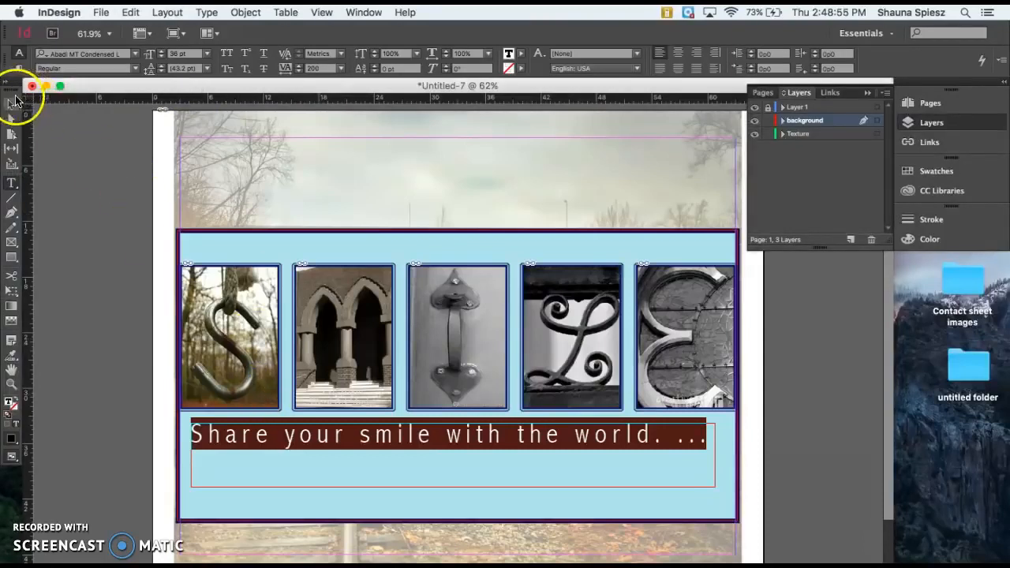
pyautogui.click(13, 103)
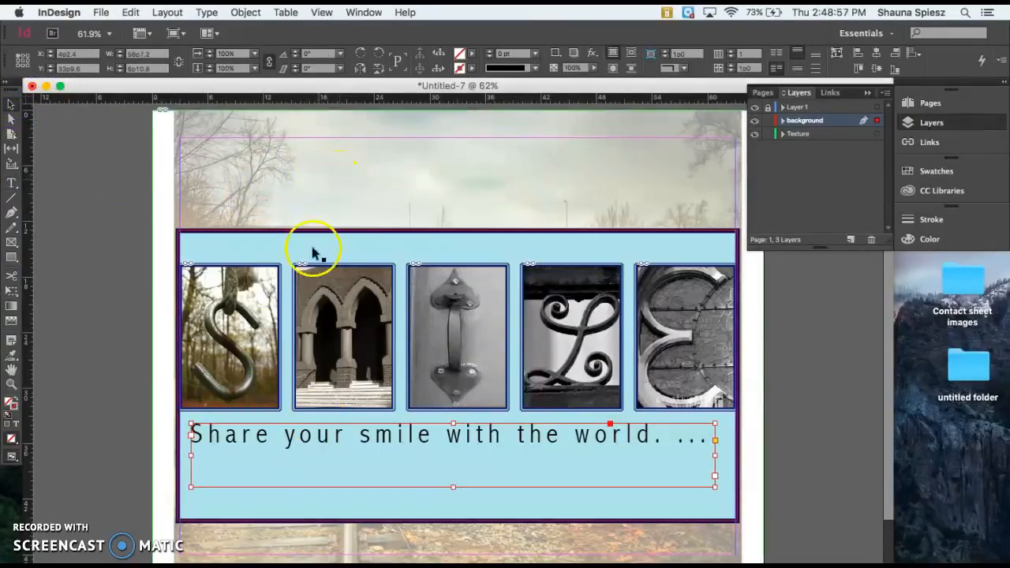
pyautogui.click(256, 299)
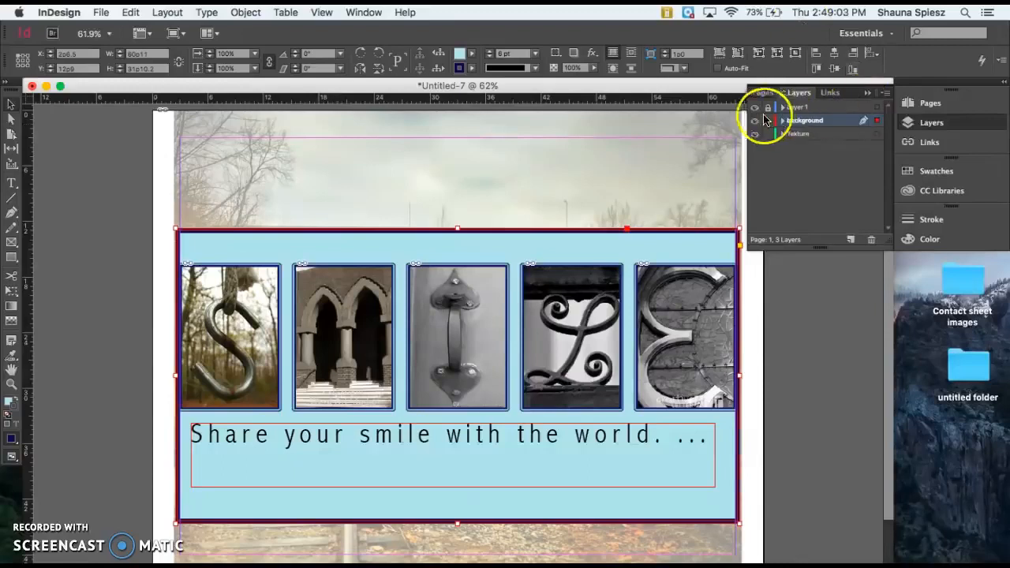
pyautogui.click(768, 108)
pyautogui.click(243, 306)
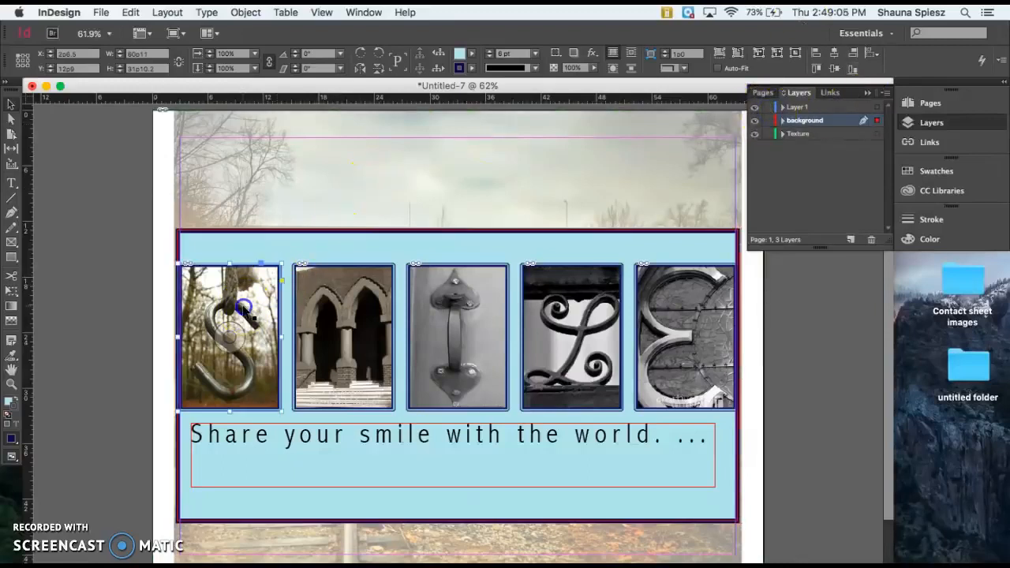
pyautogui.click(335, 330)
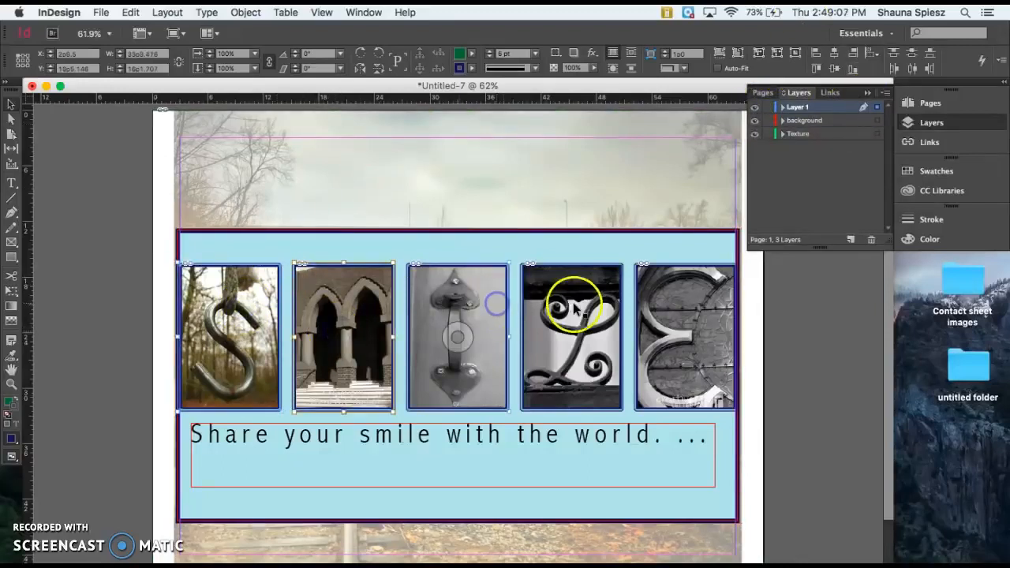
# Apply a drop shadow to the selected letter images with a -61° angle and an increased spread.
pyautogui.rightClick(641, 303)
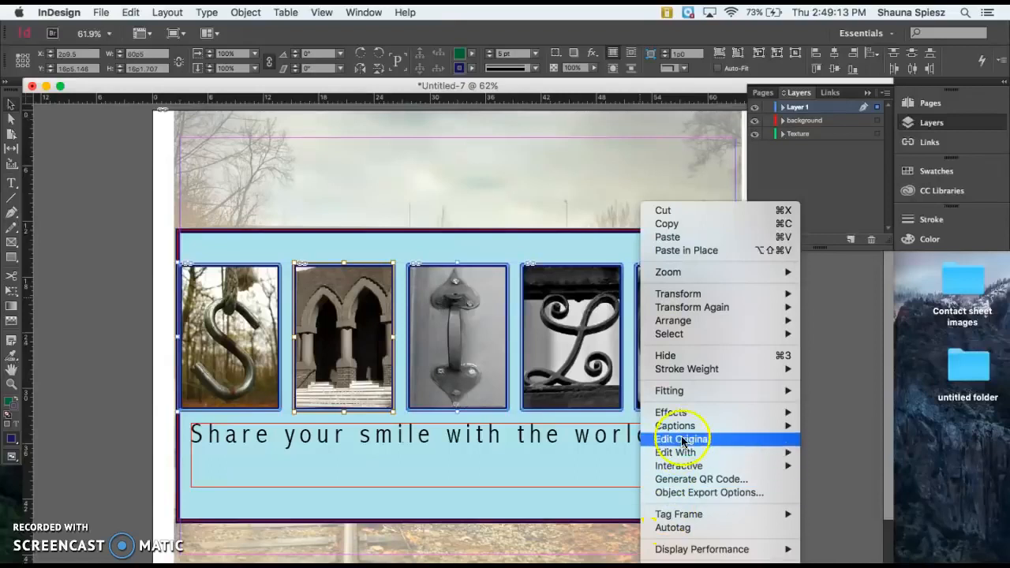
pyautogui.moveTo(689, 417)
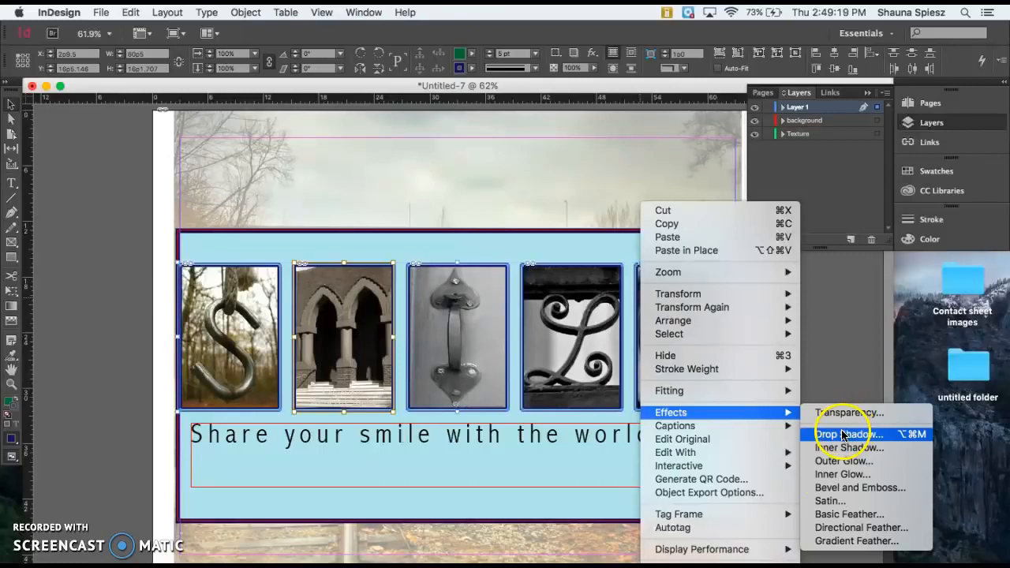
pyautogui.click(841, 434)
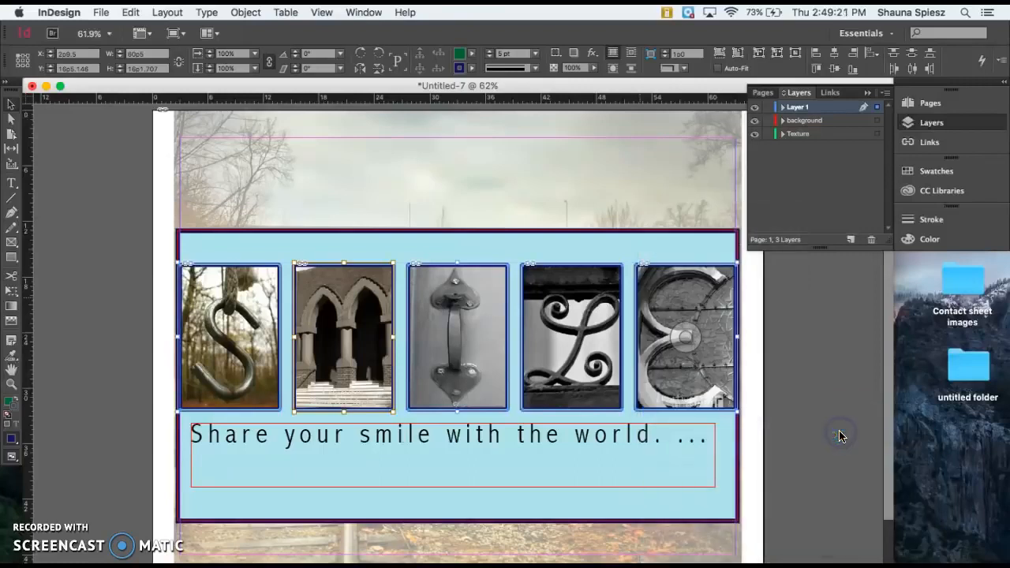
pyautogui.moveTo(571, 189); pyautogui.dragTo(762, 130)
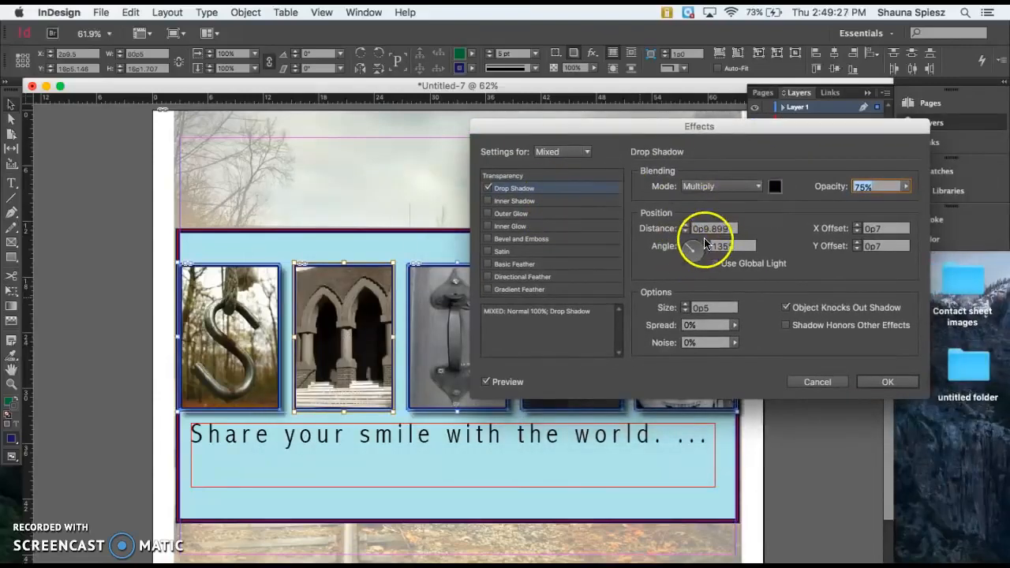
pyautogui.moveTo(703, 251); pyautogui.dragTo(697, 261)
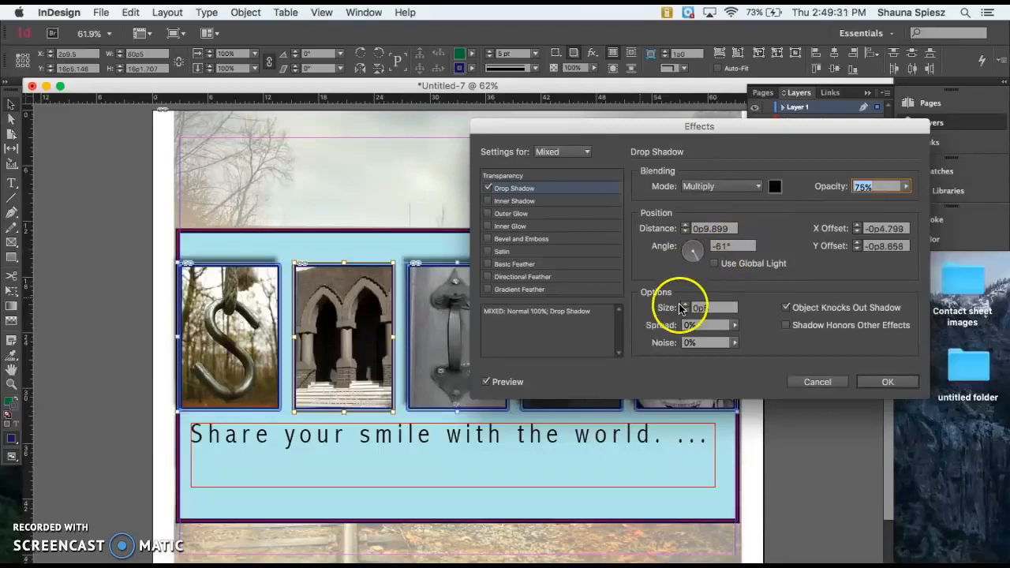
pyautogui.click(736, 325)
pyautogui.moveTo(691, 342); pyautogui.dragTo(720, 341)
pyautogui.click(882, 381)
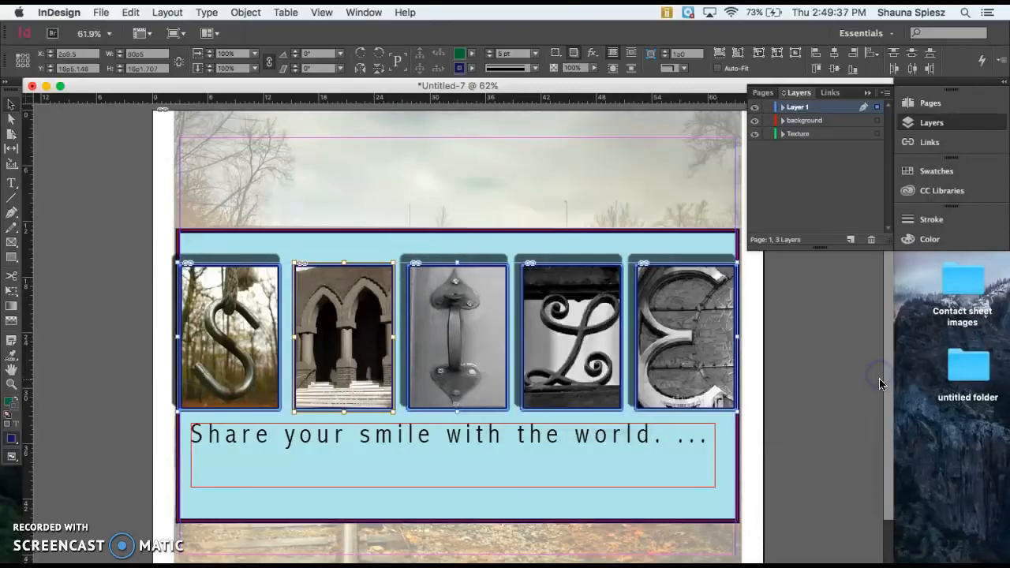